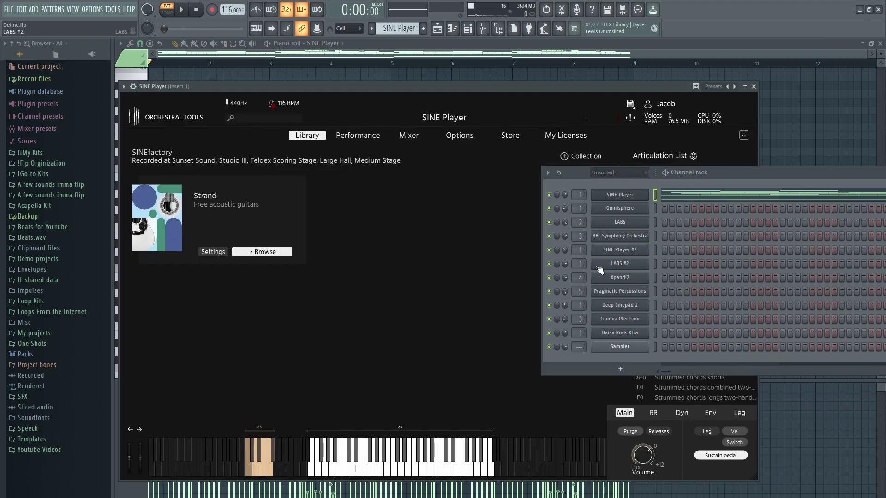
Step: Show the Strand library's guitar instruments, and play back the full SINE Player pattern in the piano roll
{"action": "left_click", "coordinate": [260, 253]}
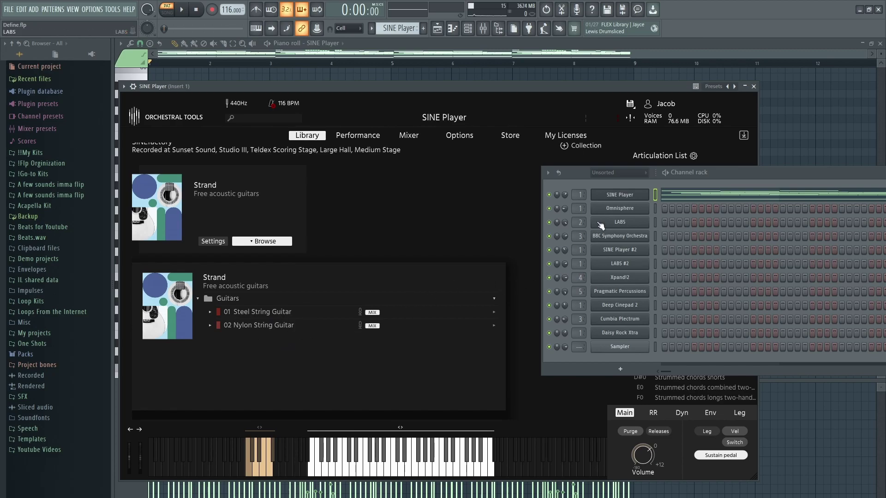
{"action": "left_click", "coordinate": [628, 199]}
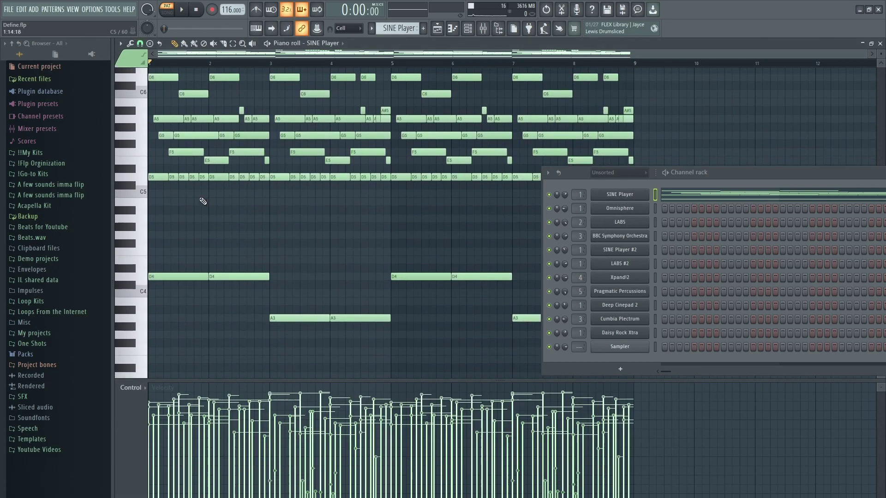
{"action": "scroll", "coordinate": [243, 94], "scroll_direction": "up", "scroll_amount": 3}
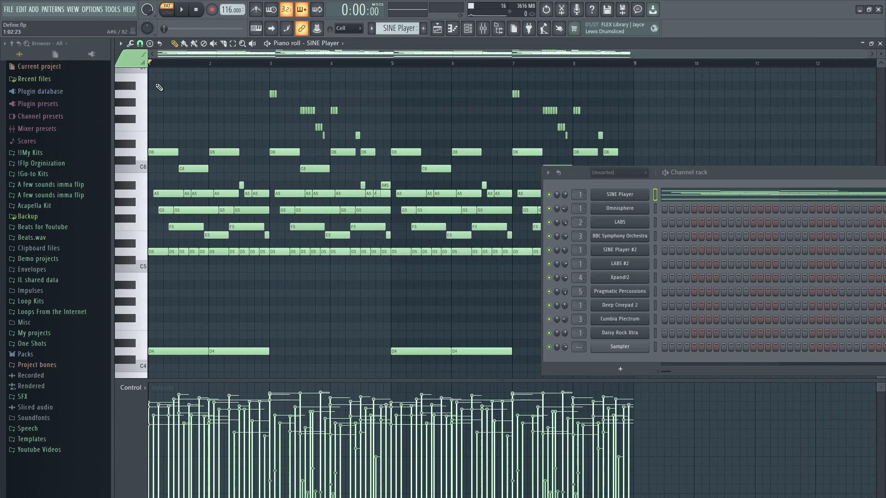
{"action": "key", "text": "space"}
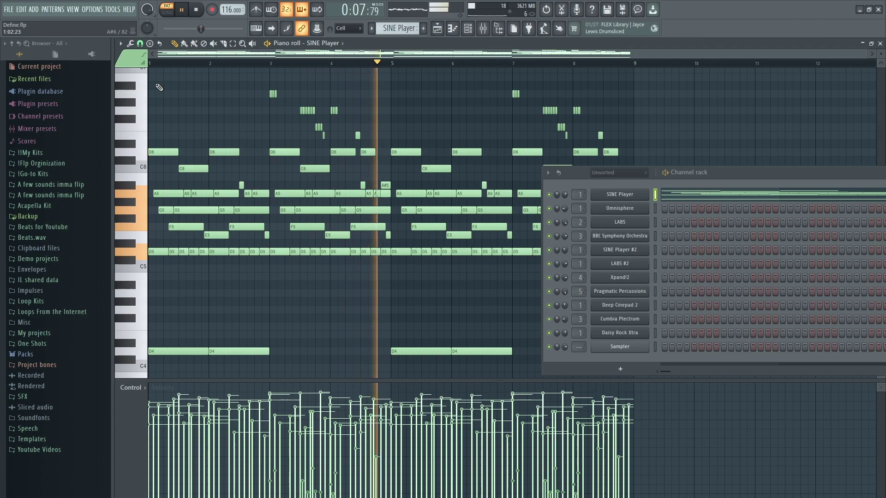
{"action": "key", "text": "space"}
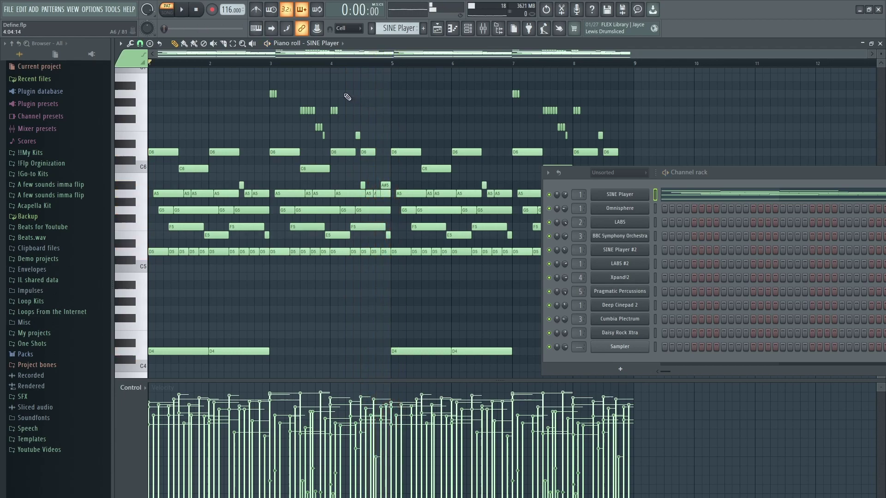
Step: Delete all notes above the D4 and A3 bass notes and play back the bass line alone
{"action": "scroll", "coordinate": [347, 98], "scroll_direction": "down", "scroll_amount": 7}
{"action": "scroll", "coordinate": [366, 160], "scroll_direction": "up", "scroll_amount": 3}
{"action": "left_click_drag", "start_coordinate": [722, 153], "coordinate": [2, 4]}
{"action": "scroll", "coordinate": [309, 192], "scroll_direction": "up", "scroll_amount": 4}
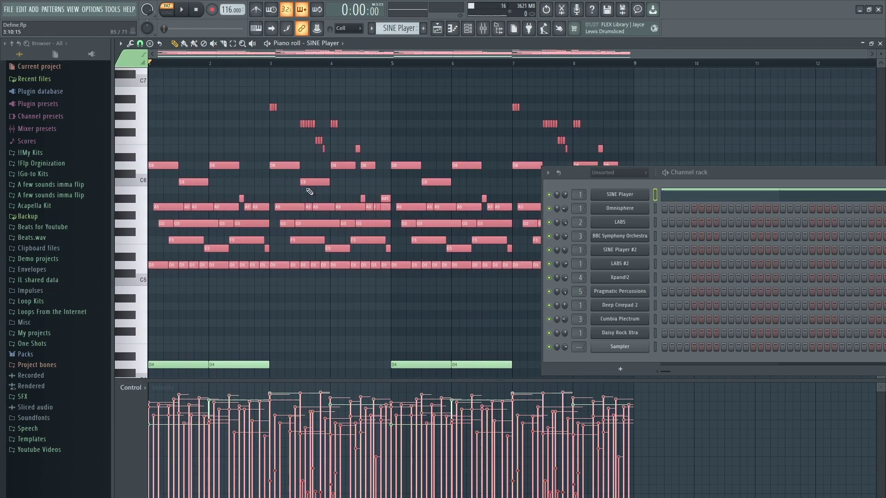
{"action": "key", "text": "Delete"}
{"action": "scroll", "coordinate": [306, 196], "scroll_direction": "down", "scroll_amount": 8}
{"action": "key", "text": "space"}
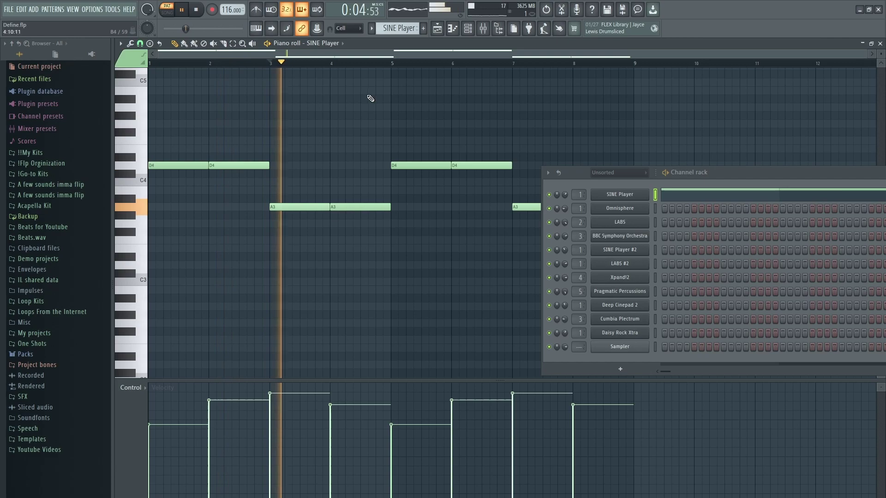
{"action": "key", "text": "space"}
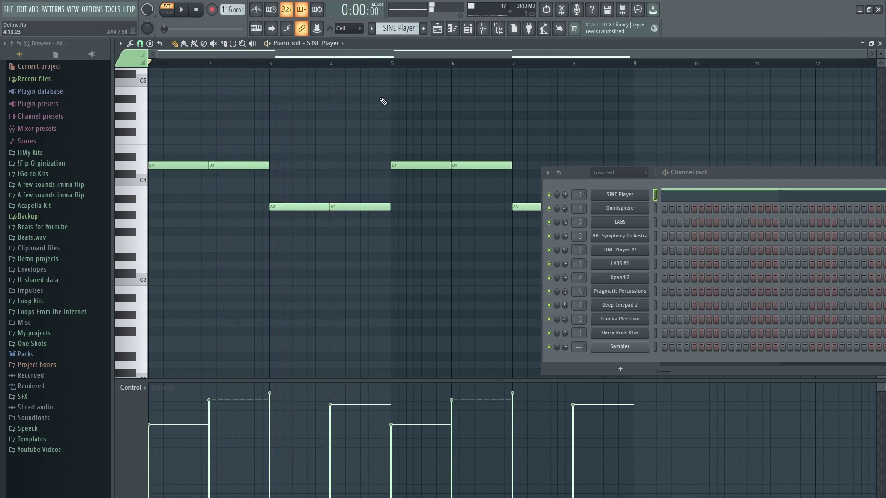
Step: Undo the deletion to bring the inner D5 to A#5 notes back above the bass notes
{"action": "key", "text": "ctrl+alt+z"}
{"action": "key", "text": "ctrl+alt+z"}
{"action": "key", "text": "ctrl+alt+z"}
{"action": "scroll", "coordinate": [317, 143], "scroll_direction": "up", "scroll_amount": 8}
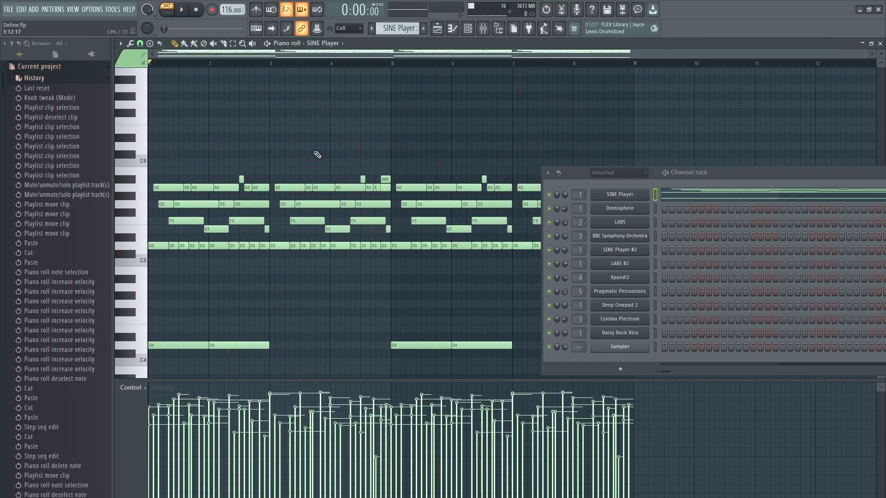
Step: Play back the opening bar of the inner notes together with the bass
{"action": "scroll", "coordinate": [200, 153], "scroll_direction": "up", "scroll_amount": 3}
{"action": "left_click_drag", "start_coordinate": [858, 172], "coordinate": [300, 193]}
{"action": "left_click", "coordinate": [432, 193]}
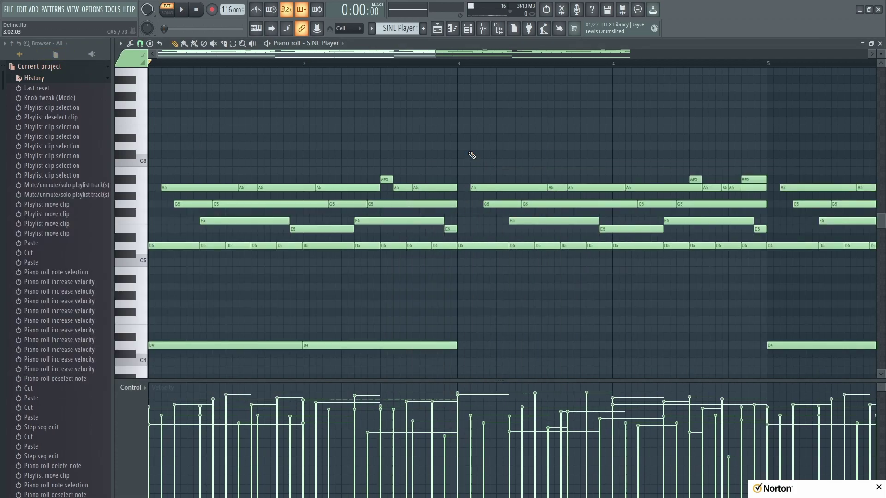
{"action": "scroll", "coordinate": [174, 217], "scroll_direction": "up", "scroll_amount": 2}
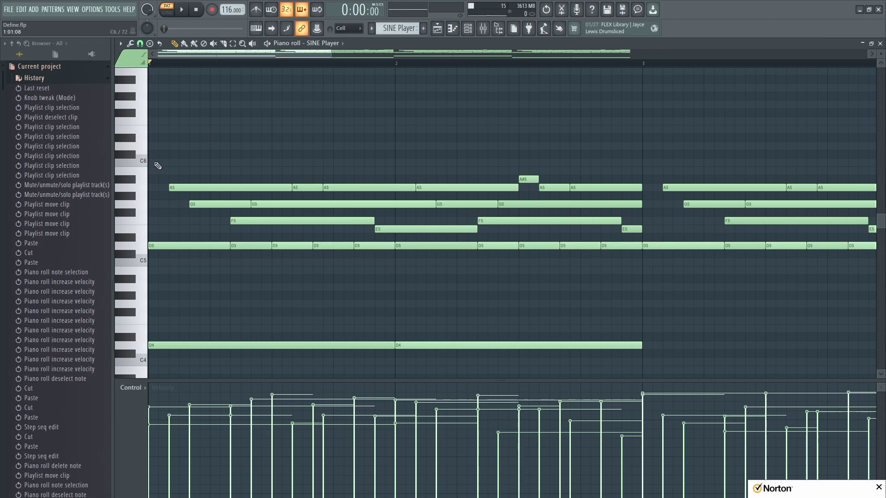
{"action": "key", "text": "space"}
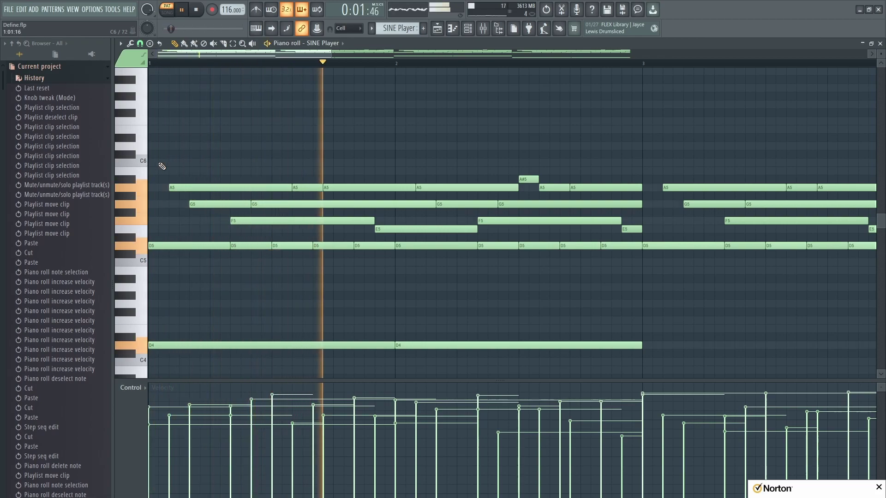
{"action": "key", "text": "space"}
Step: Select the inner notes between D5 and A#5 across bars 1 and 2
{"action": "scroll", "coordinate": [341, 200], "scroll_direction": "up", "scroll_amount": 2}
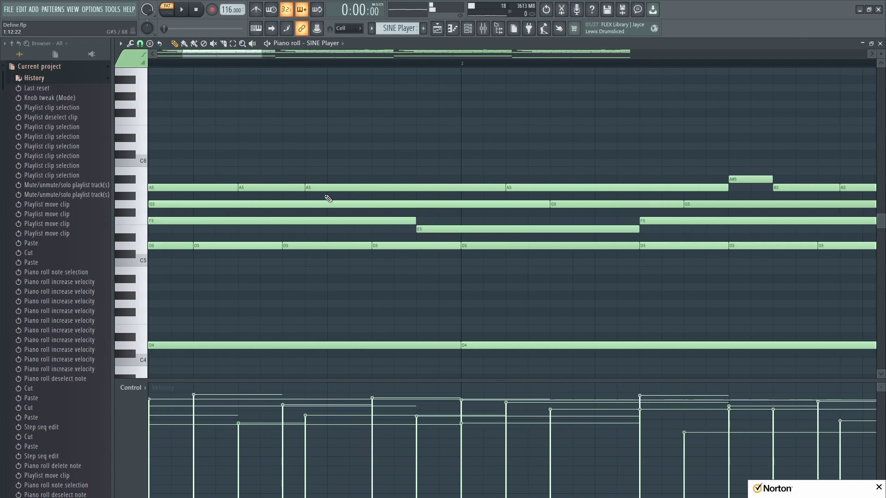
{"action": "scroll", "coordinate": [304, 255], "scroll_direction": "down", "scroll_amount": 2}
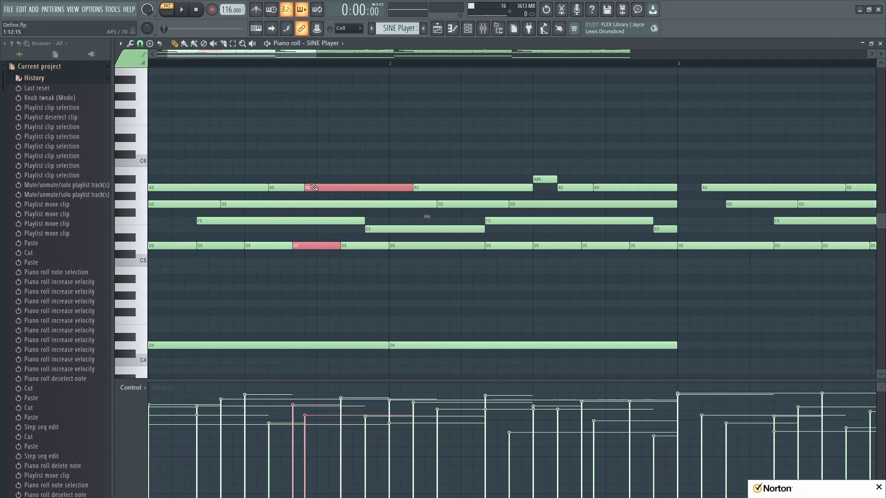
{"action": "scroll", "coordinate": [198, 149], "scroll_direction": "up", "scroll_amount": 3}
{"action": "left_click_drag", "start_coordinate": [166, 159], "coordinate": [807, 293]}
{"action": "scroll", "coordinate": [538, 215], "scroll_direction": "down", "scroll_amount": 3}
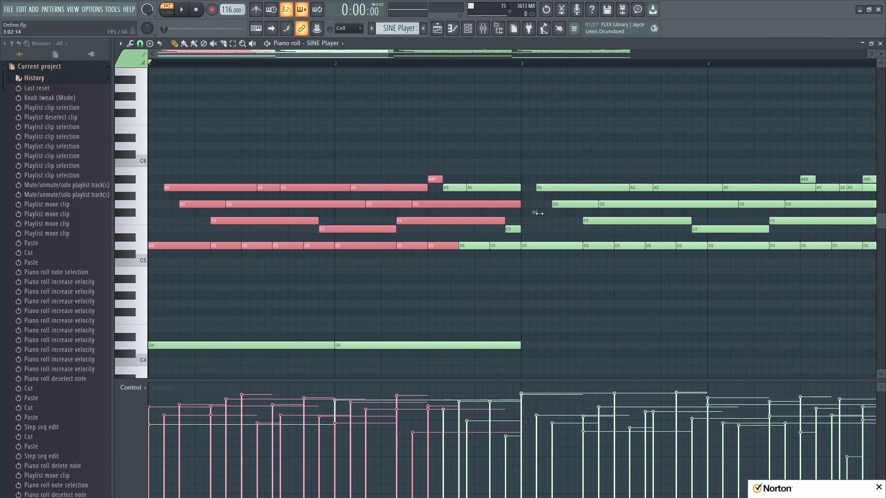
{"action": "left_click_drag", "start_coordinate": [452, 183], "coordinate": [518, 290]}
{"action": "scroll", "coordinate": [269, 215], "scroll_direction": "up", "scroll_amount": 2}
{"action": "scroll", "coordinate": [276, 214], "scroll_direction": "down", "scroll_amount": 1}
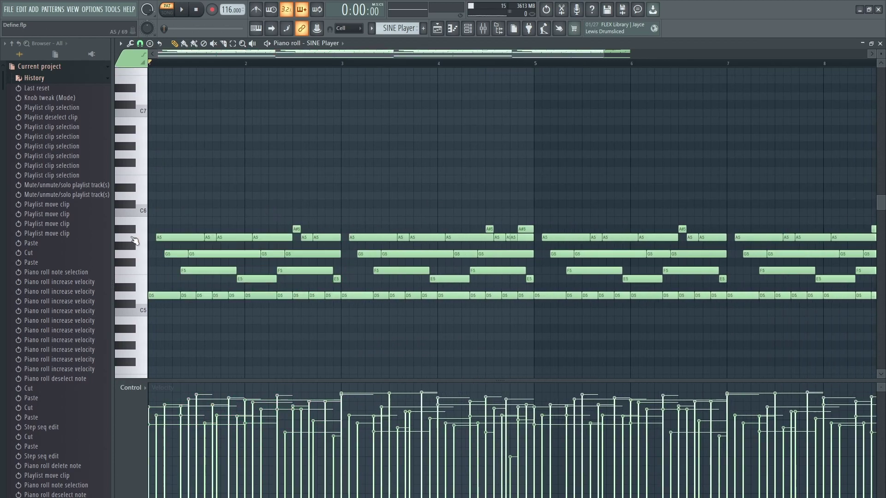
Step: Select the row of A5 and A#5 notes to highlight the top inner voice, and clear the selection
{"action": "scroll", "coordinate": [134, 238], "scroll_direction": "up", "scroll_amount": 3}
{"action": "left_click_drag", "start_coordinate": [133, 237], "coordinate": [200, 235]}
{"action": "scroll", "coordinate": [208, 236], "scroll_direction": "up", "scroll_amount": 2}
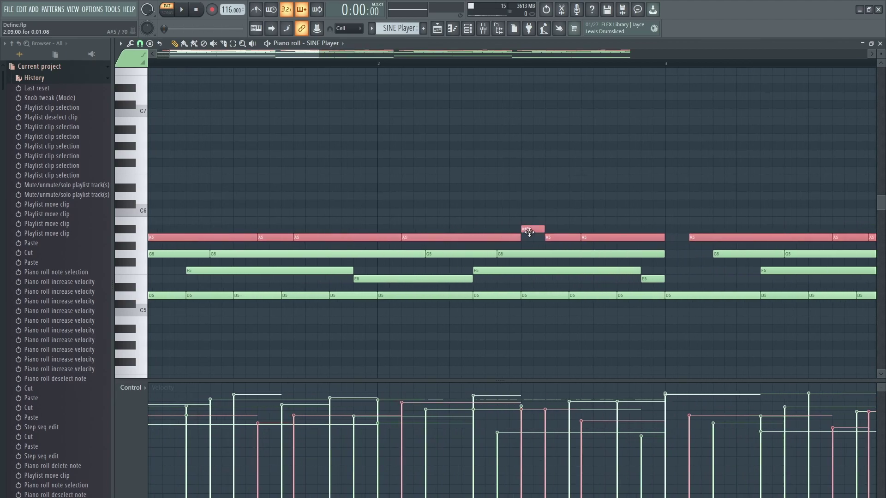
{"action": "scroll", "coordinate": [232, 184], "scroll_direction": "down", "scroll_amount": 2}
{"action": "left_click", "coordinate": [277, 168]}
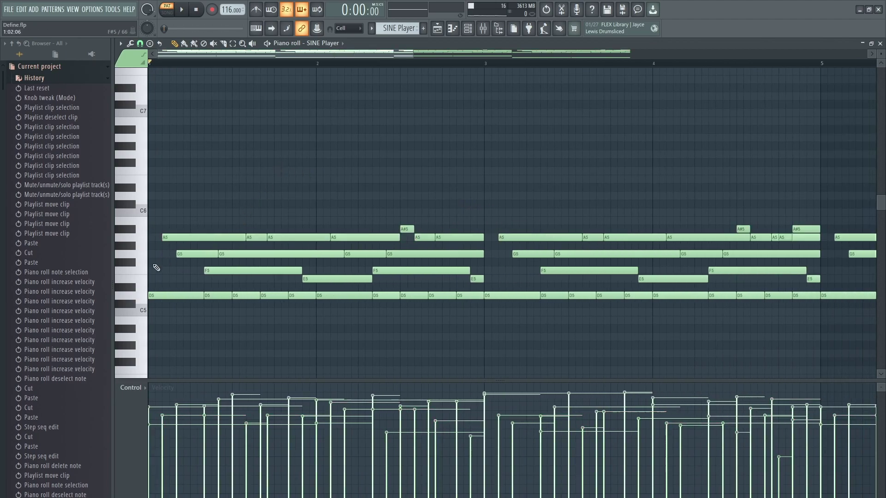
Step: Select the G5 row, the F5 and E5 rows, and the D5 row in turn, and clear the selection
{"action": "scroll", "coordinate": [150, 263], "scroll_direction": "up", "scroll_amount": 2}
{"action": "left_click", "coordinate": [142, 257], "text": "ctrl"}
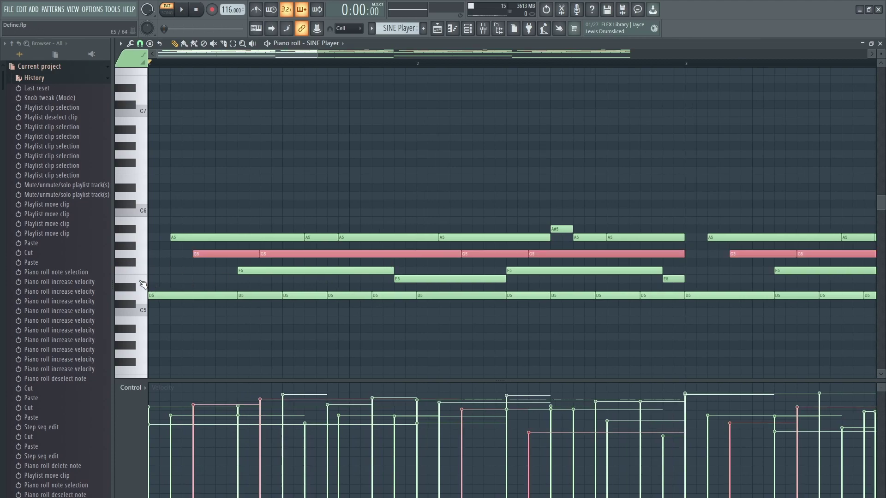
{"action": "left_click", "coordinate": [141, 280], "text": "ctrl"}
{"action": "left_click", "coordinate": [143, 271], "text": "ctrl"}
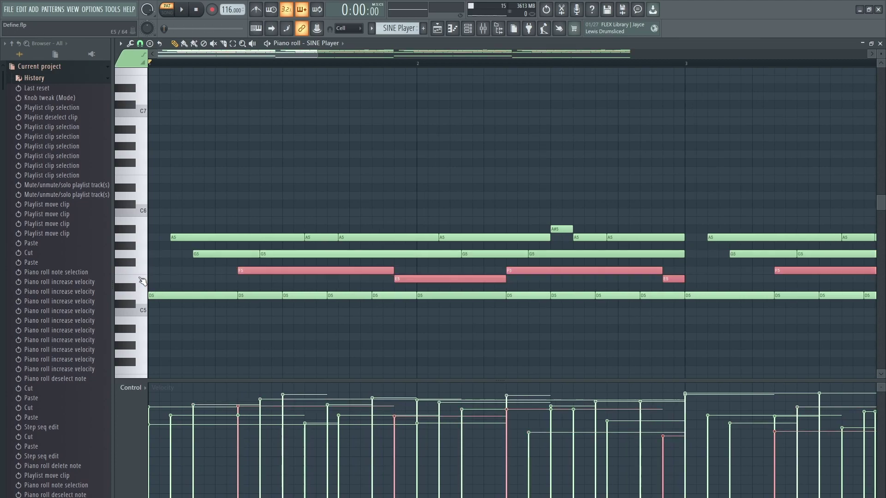
{"action": "scroll", "coordinate": [145, 291], "scroll_direction": "down", "scroll_amount": 2}
{"action": "left_click", "coordinate": [143, 296], "text": "ctrl"}
{"action": "scroll", "coordinate": [143, 297], "scroll_direction": "down", "scroll_amount": 3}
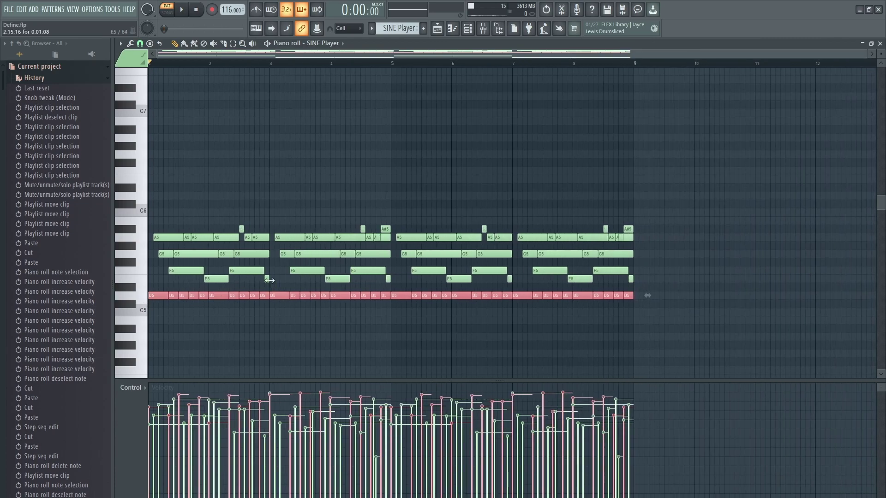
{"action": "left_click", "coordinate": [277, 205]}
Step: Restore the complete pattern by returning to the Last reset entry in the project history
{"action": "left_click", "coordinate": [41, 98]}
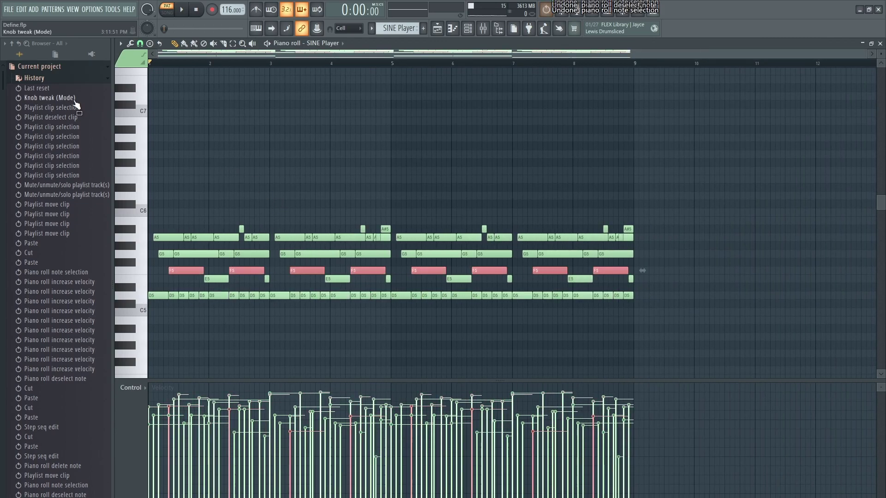
{"action": "left_click", "coordinate": [37, 88]}
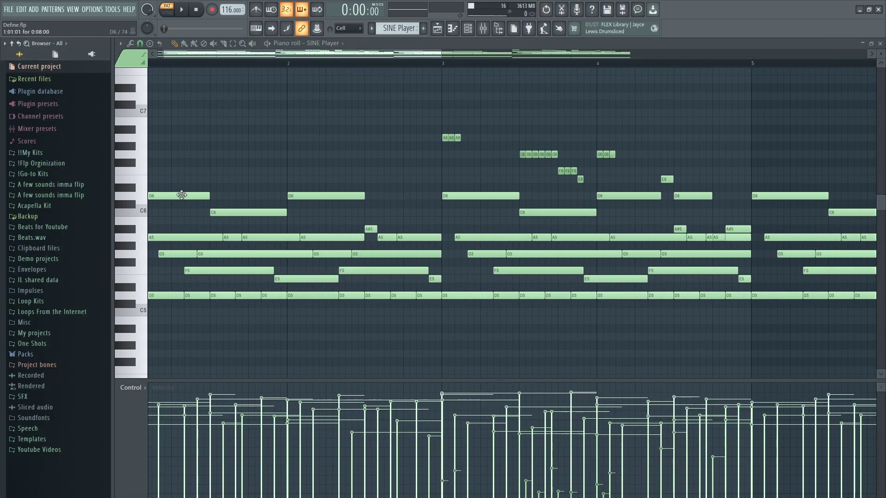
{"action": "scroll", "coordinate": [283, 146], "scroll_direction": "down", "scroll_amount": 6}
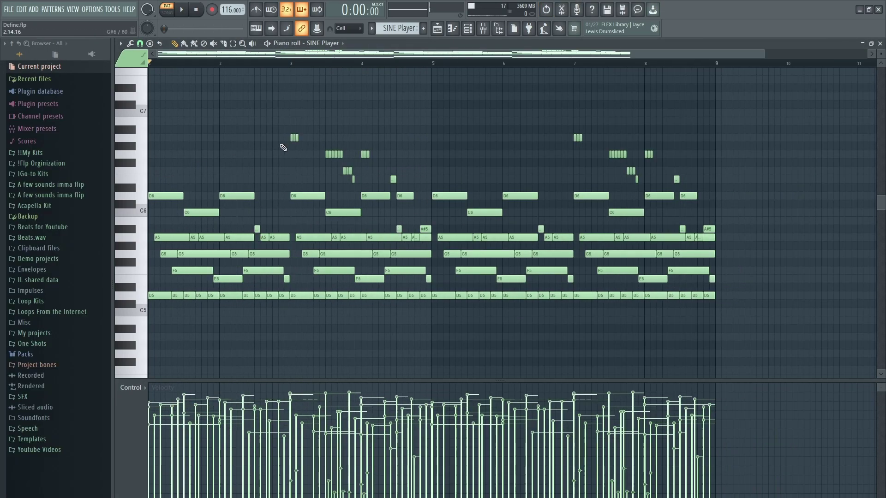
Step: Delete every note below C6 so that only the top melody is left
{"action": "left_click_drag", "start_coordinate": [143, 231], "coordinate": [144, 485]}
{"action": "scroll", "coordinate": [307, 346], "scroll_direction": "down", "scroll_amount": 2}
{"action": "scroll", "coordinate": [307, 346], "scroll_direction": "up", "scroll_amount": 2}
{"action": "key", "text": "Delete"}
{"action": "scroll", "coordinate": [333, 332], "scroll_direction": "up", "scroll_amount": 2}
Step: Play back the isolated top melody from bar 1 into bar 4
{"action": "key", "text": "space"}
{"action": "scroll", "coordinate": [231, 148], "scroll_direction": "up", "scroll_amount": 2}
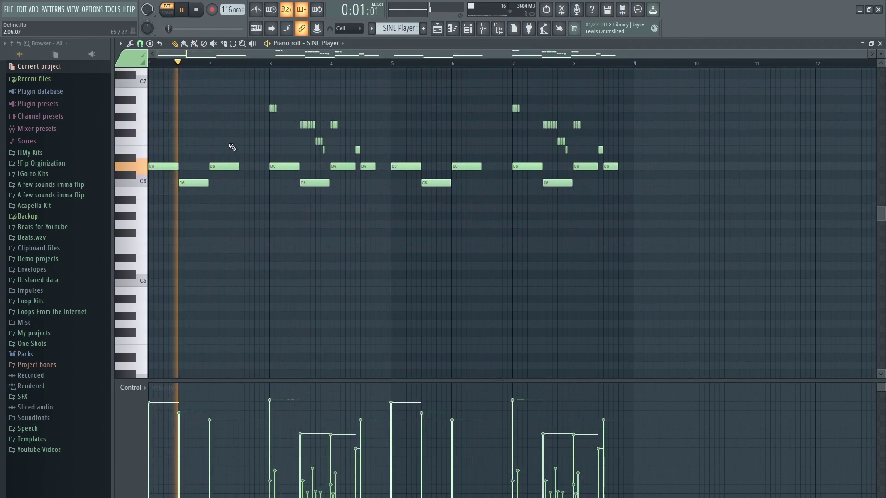
{"action": "scroll", "coordinate": [212, 151], "scroll_direction": "up", "scroll_amount": 3}
{"action": "scroll", "coordinate": [355, 155], "scroll_direction": "up", "scroll_amount": 4}
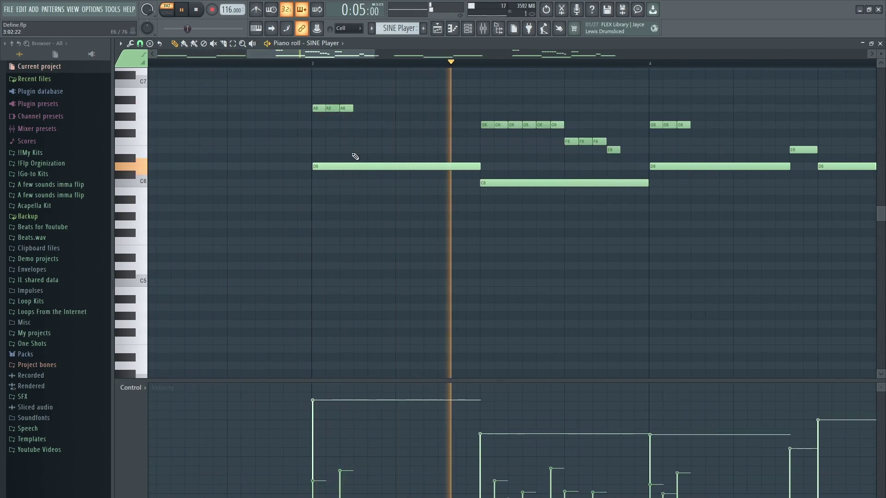
{"action": "scroll", "coordinate": [354, 154], "scroll_direction": "down", "scroll_amount": 5}
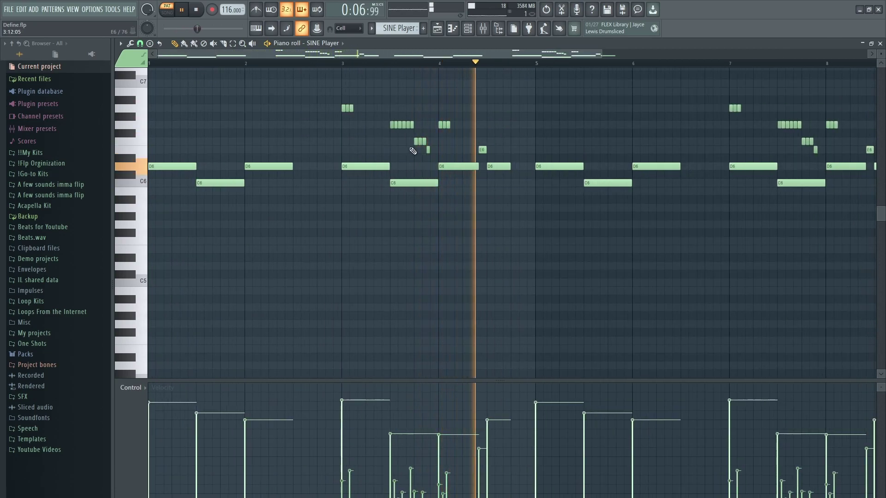
{"action": "scroll", "coordinate": [413, 151], "scroll_direction": "down", "scroll_amount": 1}
{"action": "scroll", "coordinate": [413, 150], "scroll_direction": "down", "scroll_amount": 2}
{"action": "key", "text": "space"}
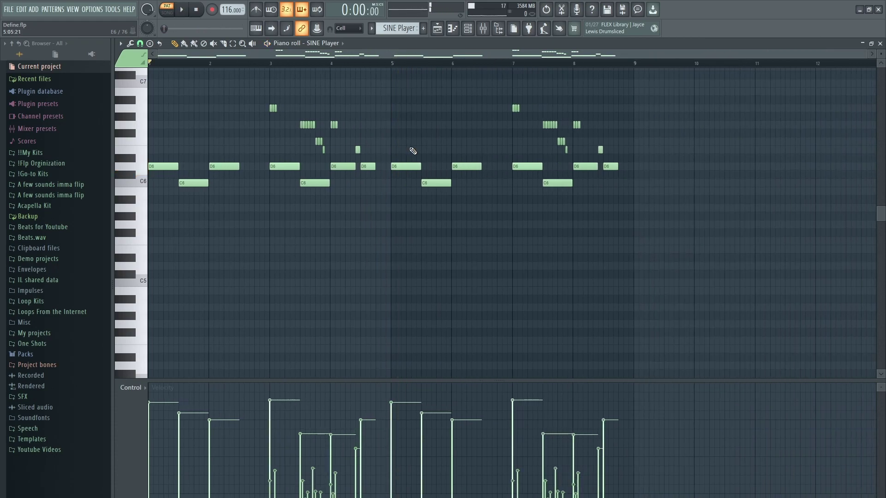
Step: Undo the deletion of the lower notes and select the three short A6 notes at the start of bar 3
{"action": "key", "text": "ctrl+z"}
{"action": "key", "text": "ctrl+d"}
{"action": "left_click_drag", "start_coordinate": [263, 97], "coordinate": [359, 171]}
{"action": "scroll", "coordinate": [263, 131], "scroll_direction": "up", "scroll_amount": 5}
{"action": "key", "text": "ctrl+d"}
{"action": "scroll", "coordinate": [420, 123], "scroll_direction": "down", "scroll_amount": 2}
{"action": "scroll", "coordinate": [657, 148], "scroll_direction": "down", "scroll_amount": 2}
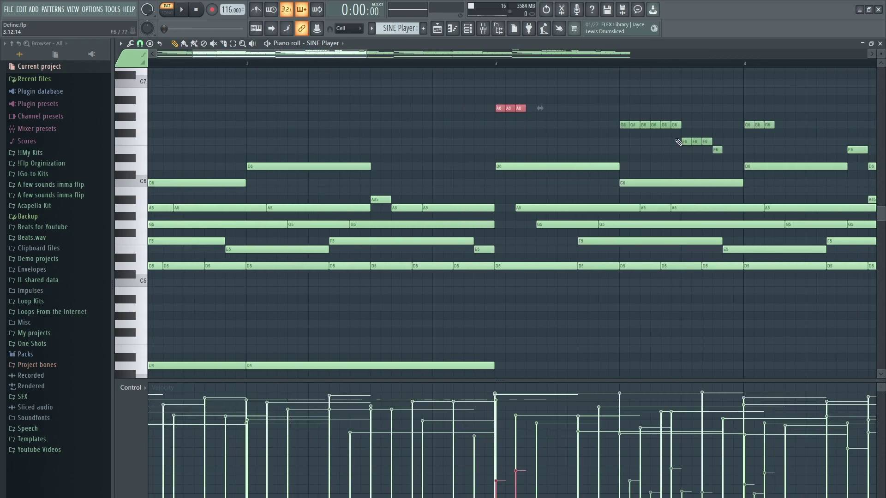
Step: Select the short G6, F6 and E6 notes in bars 3 and 4, and clear the selection
{"action": "left_click_drag", "start_coordinate": [738, 156], "coordinate": [585, 97]}
{"action": "scroll", "coordinate": [585, 97], "scroll_direction": "down", "scroll_amount": 2}
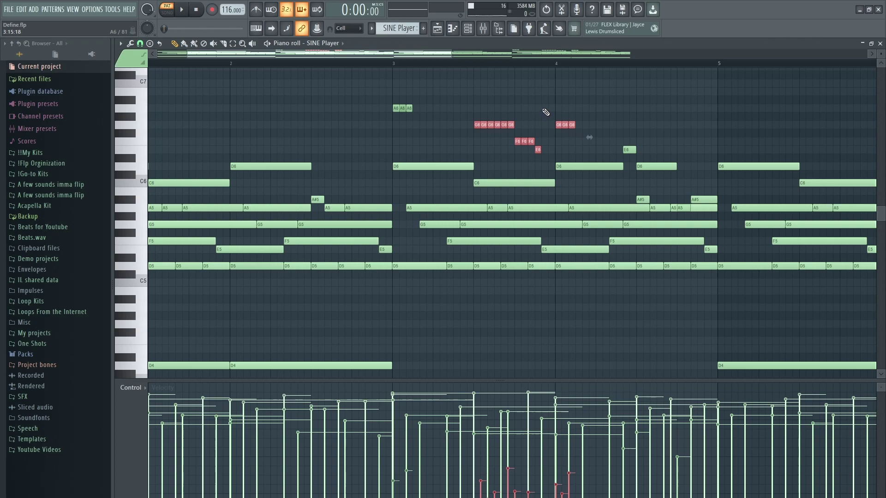
{"action": "scroll", "coordinate": [545, 112], "scroll_direction": "down", "scroll_amount": 3}
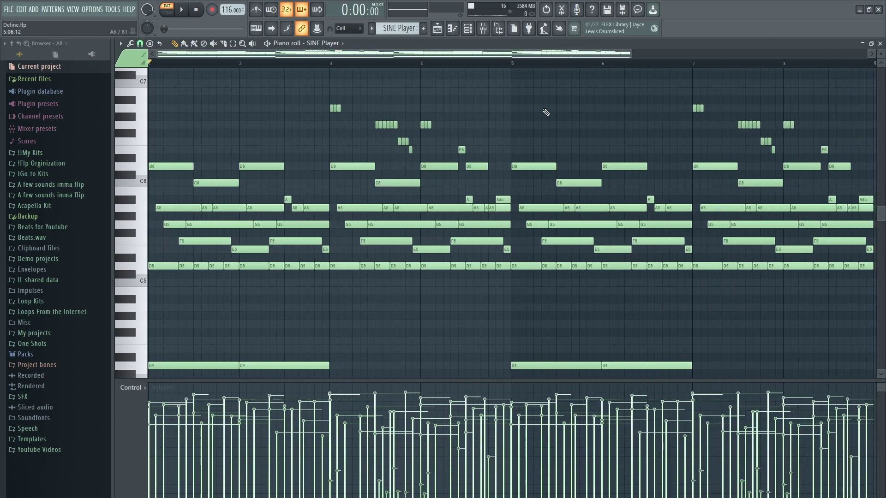
{"action": "scroll", "coordinate": [545, 112], "scroll_direction": "down", "scroll_amount": 2}
{"action": "key", "text": "ctrl+a"}
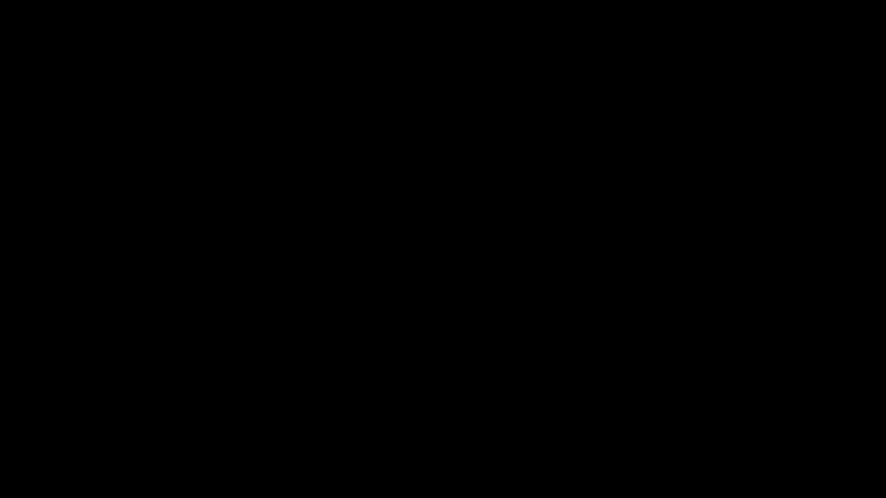
Step: Select the A3 bass notes in bars 3, 4, 7 and 8
{"action": "left_click_drag", "start_coordinate": [249, 74], "coordinate": [338, 128]}
{"action": "scroll", "coordinate": [364, 147], "scroll_direction": "down", "scroll_amount": 4}
{"action": "scroll", "coordinate": [364, 147], "scroll_direction": "down", "scroll_amount": 4}
{"action": "left_click_drag", "start_coordinate": [283, 172], "coordinate": [682, 289]}
{"action": "scroll", "coordinate": [336, 150], "scroll_direction": "up", "scroll_amount": 3}
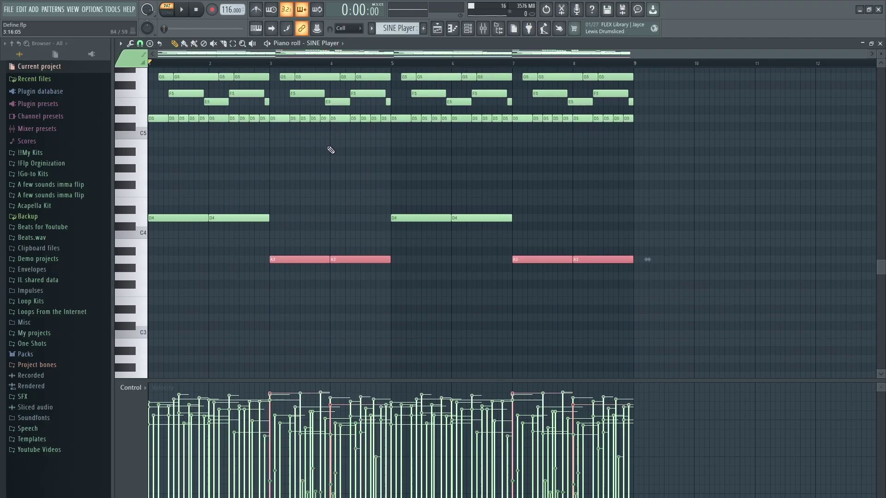
Step: Select the notes from D6 down to D5 across bars 1 to 4
{"action": "scroll", "coordinate": [341, 149], "scroll_direction": "up", "scroll_amount": 6}
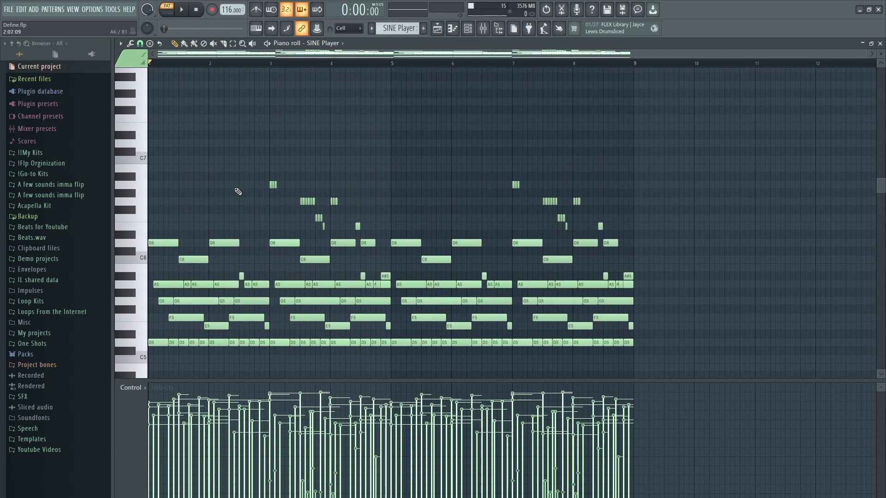
{"action": "scroll", "coordinate": [273, 245], "scroll_direction": "up", "scroll_amount": 1}
{"action": "left_click_drag", "start_coordinate": [278, 230], "coordinate": [465, 379]}
{"action": "scroll", "coordinate": [309, 312], "scroll_direction": "down", "scroll_amount": 1}
{"action": "left_click_drag", "start_coordinate": [253, 250], "coordinate": [164, 323]}
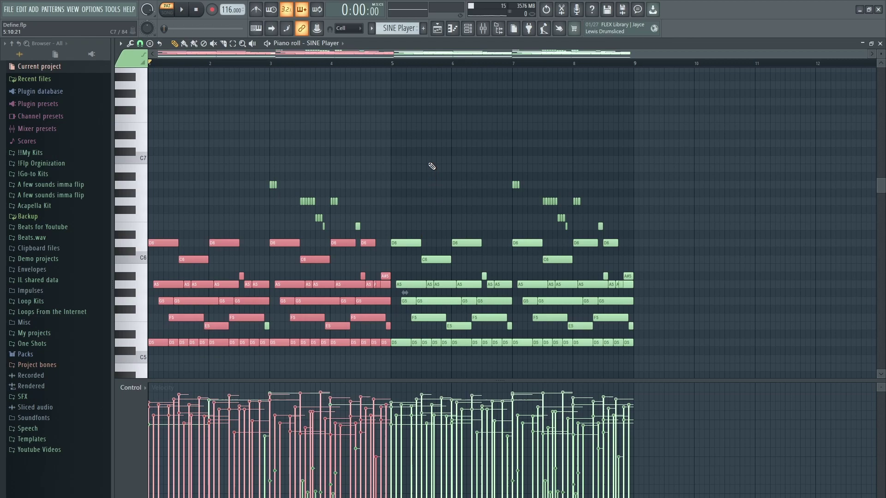
Step: Clear the selection, highlight the short high notes and the A3 bass notes around bars 3 and 4, and deselect them
{"action": "key", "text": "ctrl+d"}
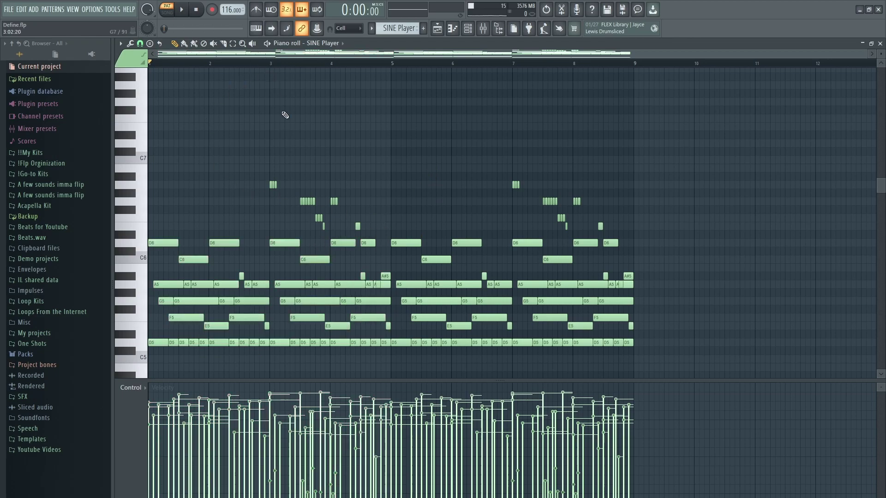
{"action": "scroll", "coordinate": [277, 97], "scroll_direction": "up", "scroll_amount": 1}
{"action": "left_click_drag", "start_coordinate": [263, 174], "coordinate": [368, 227]}
{"action": "scroll", "coordinate": [369, 228], "scroll_direction": "down", "scroll_amount": 6}
{"action": "left_click_drag", "start_coordinate": [333, 322], "coordinate": [362, 365]}
{"action": "scroll", "coordinate": [350, 215], "scroll_direction": "down", "scroll_amount": 2}
{"action": "scroll", "coordinate": [355, 209], "scroll_direction": "down", "scroll_amount": 1}
{"action": "scroll", "coordinate": [356, 211], "scroll_direction": "up", "scroll_amount": 2}
{"action": "key", "text": "ctrl+d"}
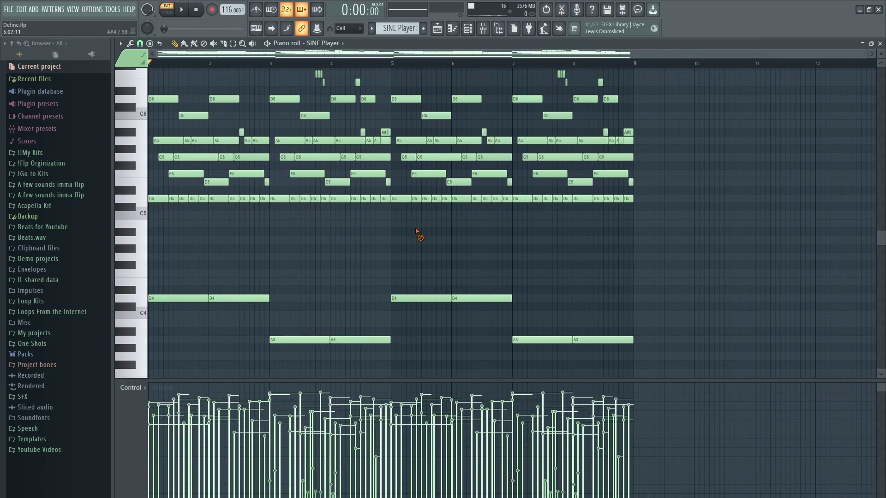
Step: Solo the SINE Player track in the playlist, unmute the Omnisphere track and open the Omnisphere clip in the piano roll
{"action": "left_click", "coordinate": [880, 43]}
{"action": "right_click", "coordinate": [230, 89]}
{"action": "left_click", "coordinate": [231, 115]}
{"action": "double_click", "coordinate": [282, 111]}
Step: Highlight all Omnisphere notes across bars 1 to 8 and clear the selection
{"action": "left_click_drag", "start_coordinate": [686, 147], "coordinate": [150, 312]}
{"action": "scroll", "coordinate": [383, 200], "scroll_direction": "down", "scroll_amount": 4}
{"action": "scroll", "coordinate": [380, 200], "scroll_direction": "up", "scroll_amount": 1}
{"action": "scroll", "coordinate": [380, 200], "scroll_direction": "up", "scroll_amount": 3}
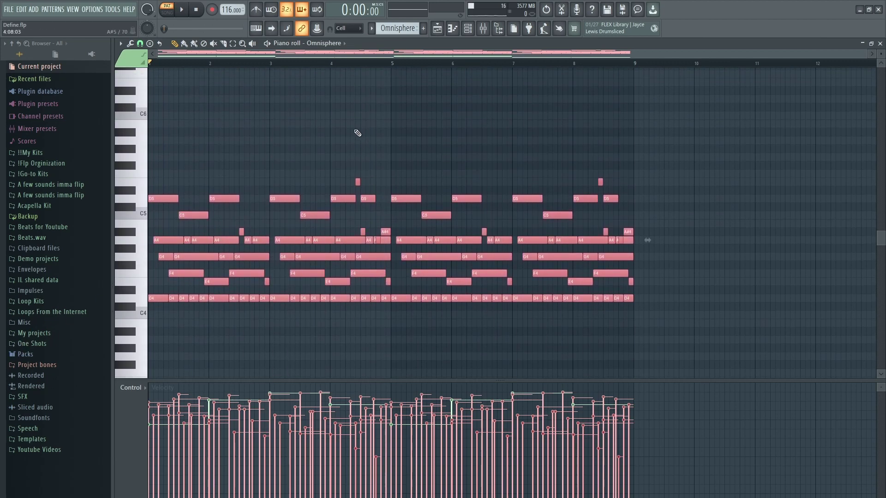
{"action": "left_click", "coordinate": [360, 137]}
Step: Open the Omnisphere instrument from the channel rack to examine its guitar patch, and close the instrument and the rack
{"action": "left_click", "coordinate": [467, 29]}
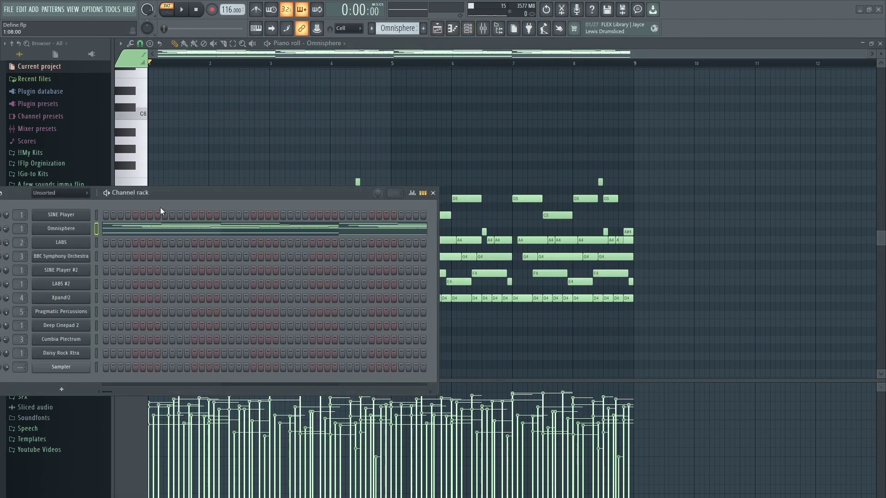
{"action": "left_click_drag", "start_coordinate": [174, 193], "coordinate": [620, 206]}
{"action": "left_click", "coordinate": [526, 240]}
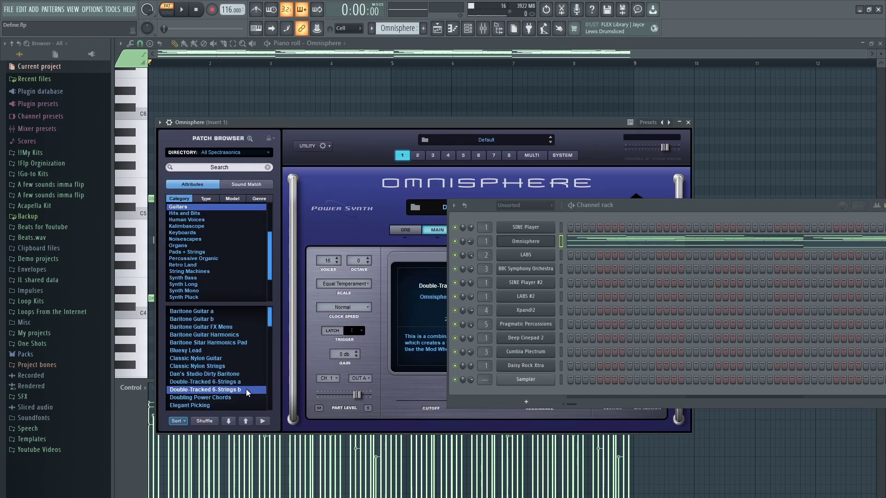
{"action": "left_click", "coordinate": [546, 242]}
{"action": "left_click_drag", "start_coordinate": [629, 206], "coordinate": [328, 215]}
{"action": "left_click", "coordinate": [598, 214]}
Step: Play the opening bars of the Omnisphere pattern and stop playback
{"action": "scroll", "coordinate": [130, 190], "scroll_direction": "up", "scroll_amount": 3}
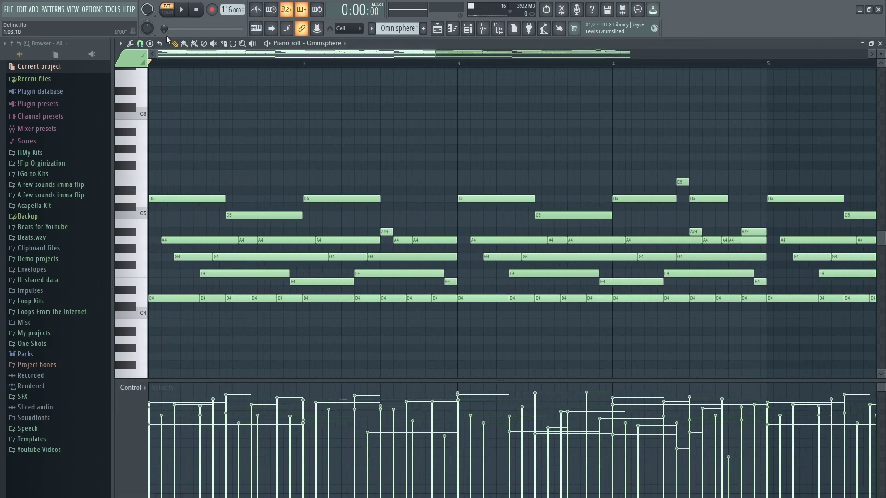
{"action": "scroll", "coordinate": [280, 157], "scroll_direction": "down", "scroll_amount": 4}
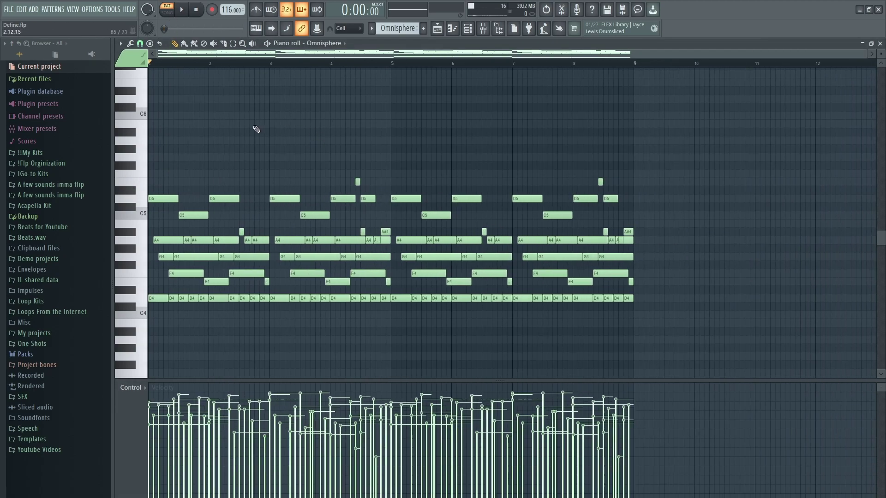
{"action": "key", "text": "space"}
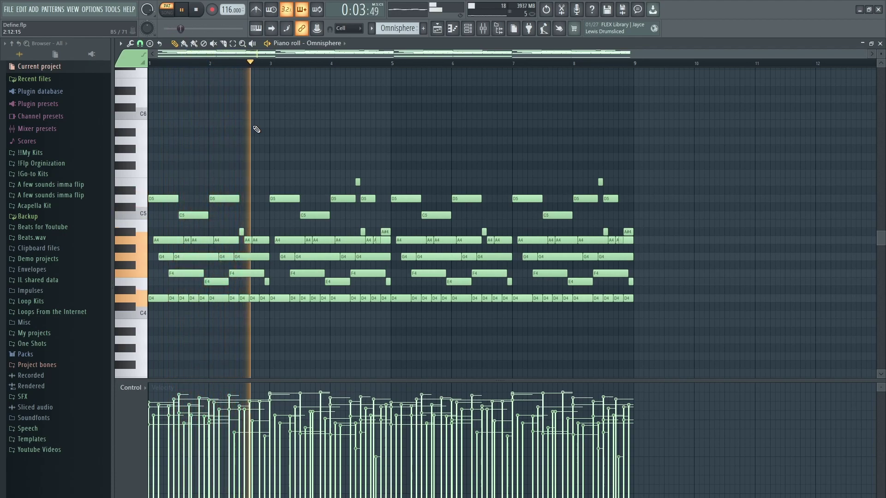
{"action": "key", "text": "space"}
Step: Highlight the repeated D4 notes across all eight bars of the Omnisphere pattern and clear the selection
{"action": "scroll", "coordinate": [253, 130], "scroll_direction": "down", "scroll_amount": 5}
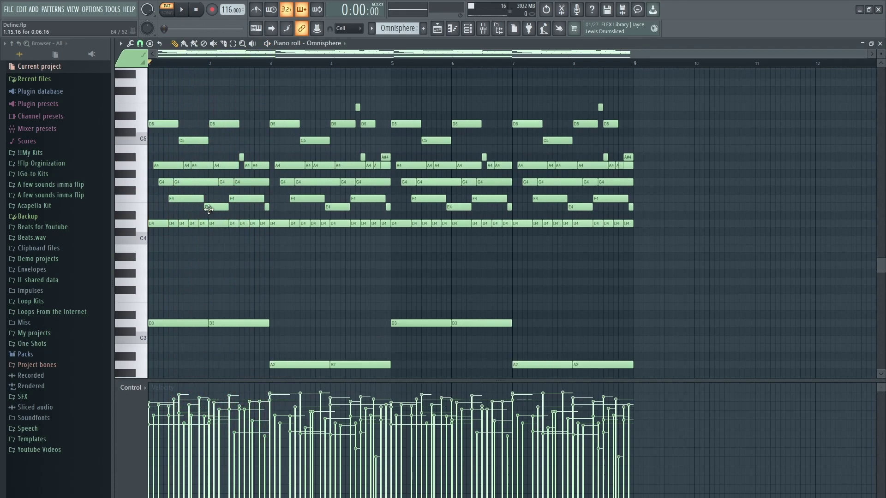
{"action": "left_click", "coordinate": [141, 225]}
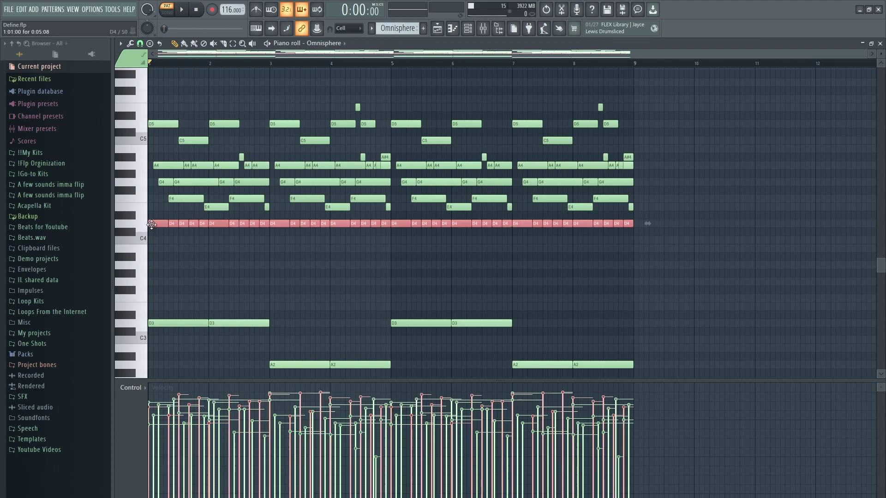
{"action": "key", "text": "ctrl+d"}
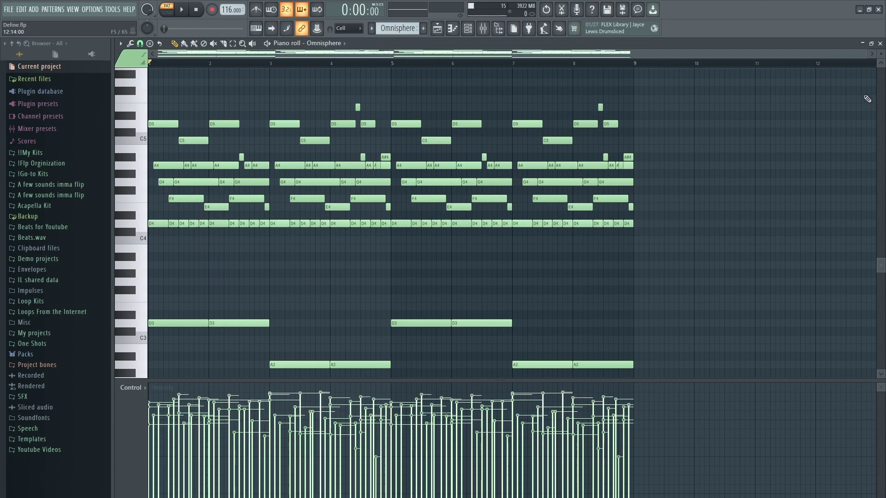
Step: Unmute the LABS track in the playlist and open its clip in the piano roll
{"action": "left_click", "coordinate": [881, 43]}
{"action": "scroll", "coordinate": [217, 120], "scroll_direction": "down", "scroll_amount": 3}
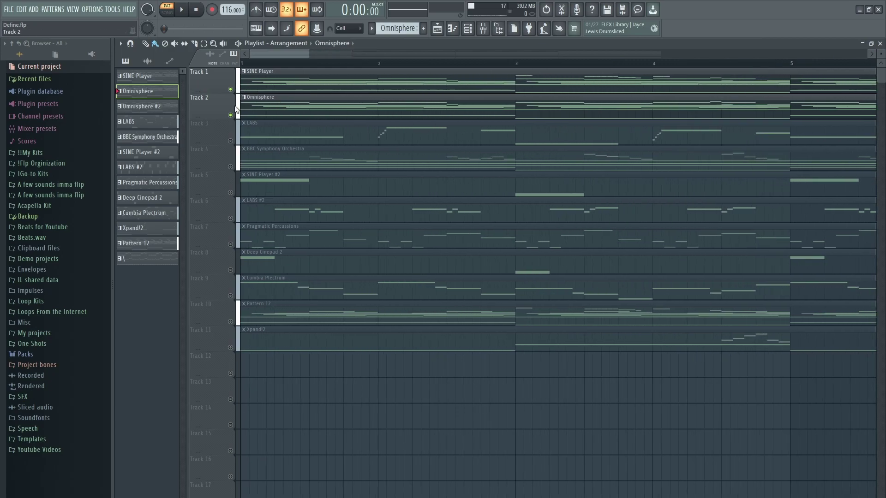
{"action": "left_click", "coordinate": [230, 141]}
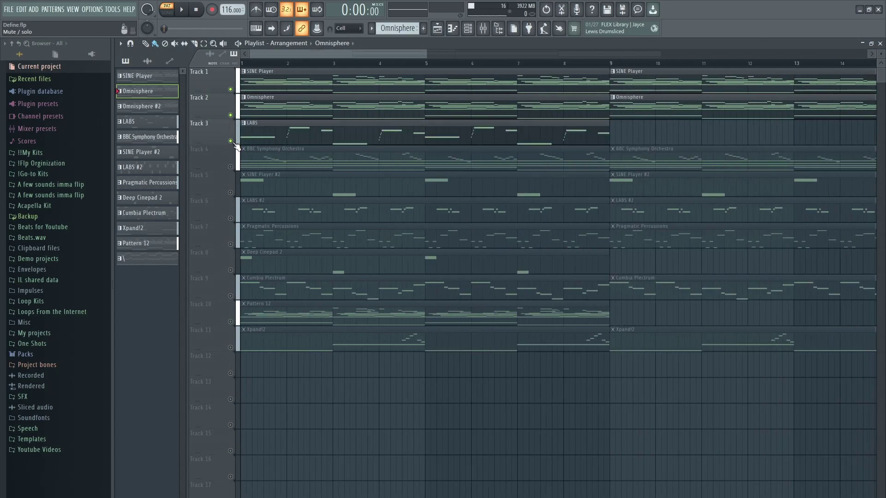
{"action": "double_click", "coordinate": [282, 136]}
Step: Highlight all LABS notes across bars 1 to 8 and clear the selection
{"action": "scroll", "coordinate": [300, 146], "scroll_direction": "up", "scroll_amount": 5}
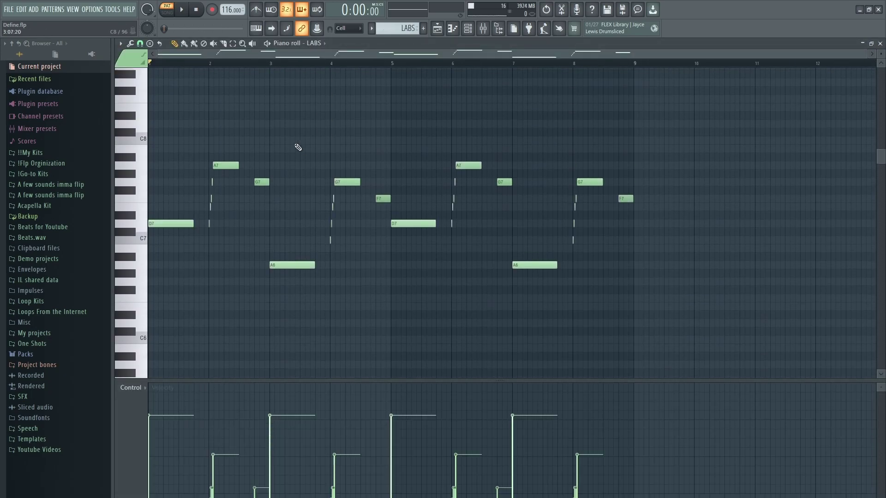
{"action": "left_click_drag", "start_coordinate": [697, 114], "coordinate": [66, 273]}
{"action": "scroll", "coordinate": [197, 203], "scroll_direction": "up", "scroll_amount": 4}
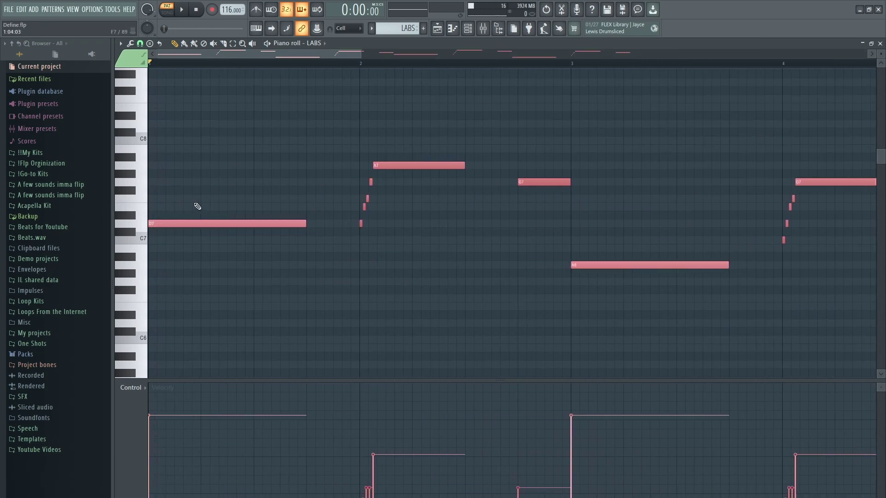
{"action": "left_click", "coordinate": [218, 179]}
Step: Play the LABS pattern through the first four bars and stop playback
{"action": "scroll", "coordinate": [219, 179], "scroll_direction": "down", "scroll_amount": 2}
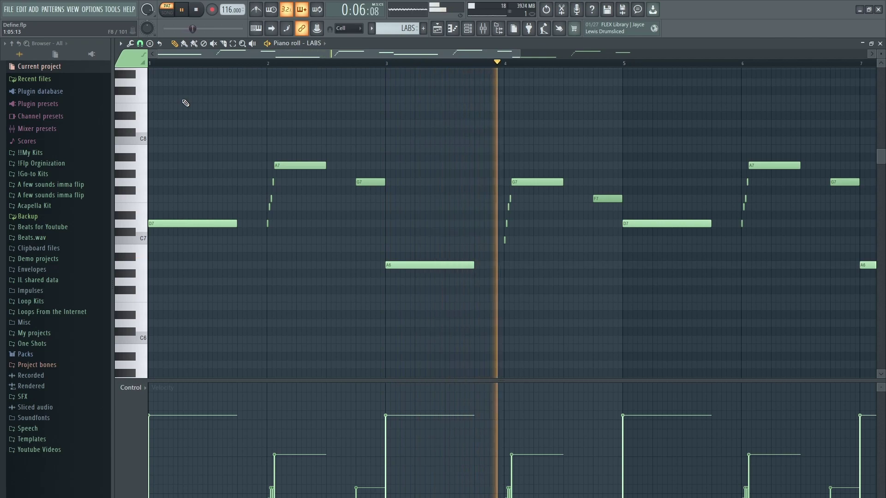
{"action": "scroll", "coordinate": [183, 101], "scroll_direction": "down", "scroll_amount": 4}
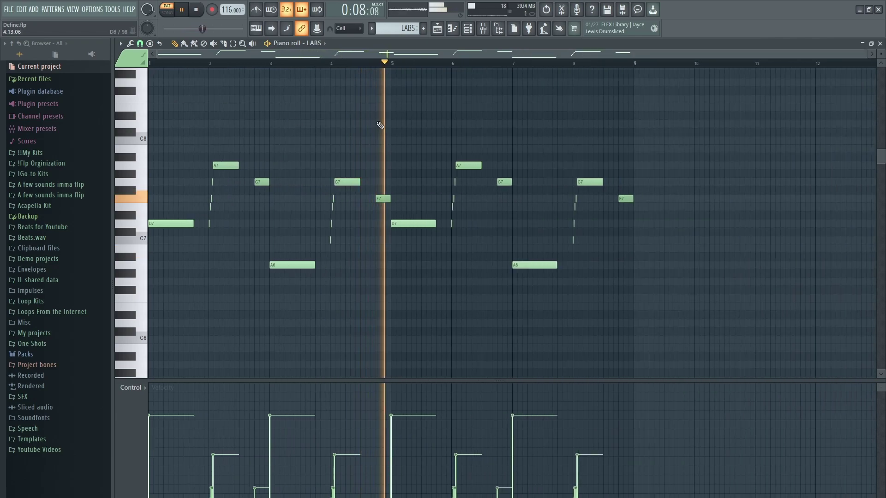
{"action": "key", "text": "space"}
{"action": "left_click", "coordinate": [472, 32]}
{"action": "left_click", "coordinate": [470, 33]}
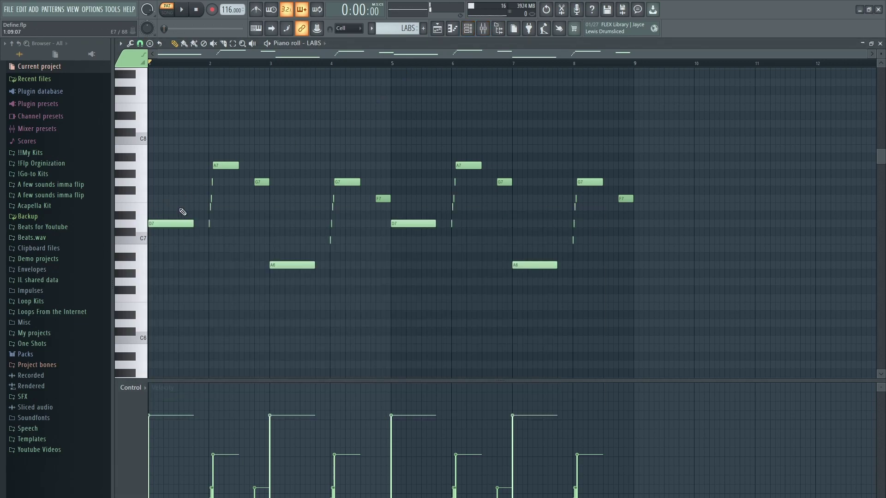
Step: Select the main LABS melody notes D7, A7, G7 and A6 across bars 1 to 3
{"action": "left_click", "coordinate": [182, 224]}
{"action": "scroll", "coordinate": [279, 167], "scroll_direction": "up", "scroll_amount": 4}
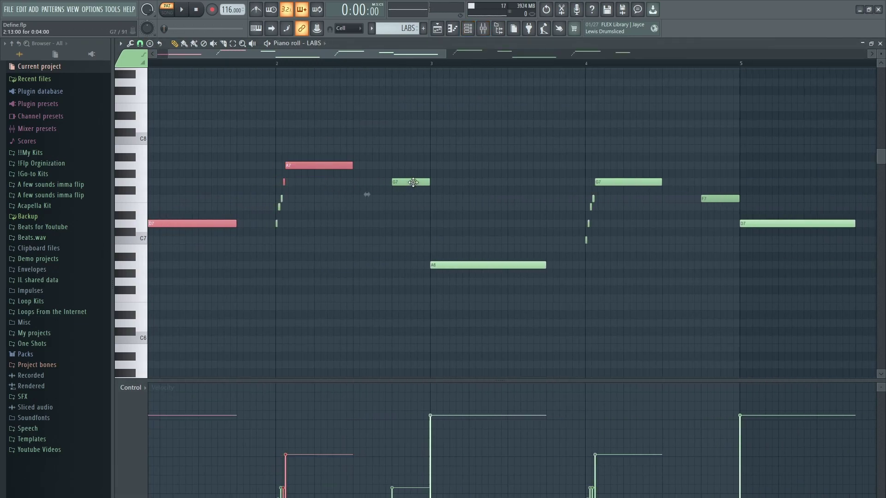
{"action": "scroll", "coordinate": [458, 290], "scroll_direction": "down", "scroll_amount": 4}
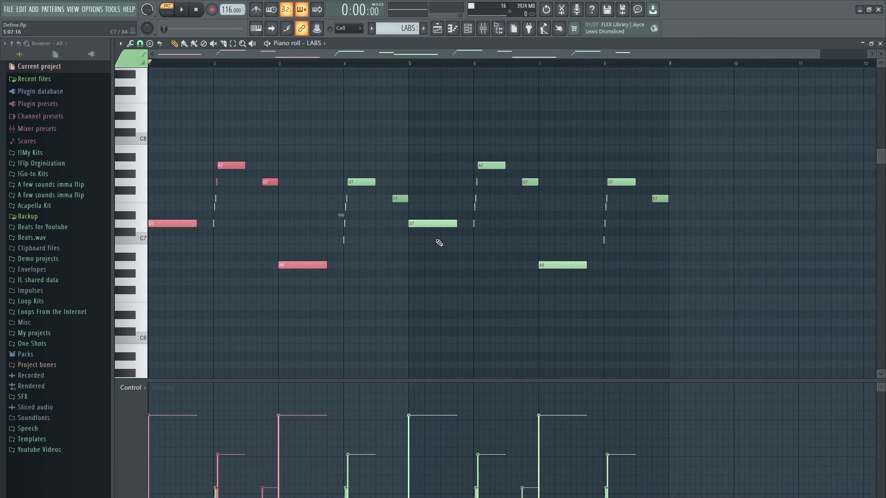
Step: Select the quick run-up notes D7, E7, F7 and G7 at the start of bar 2, and clear the selection
{"action": "scroll", "coordinate": [363, 196], "scroll_direction": "up", "scroll_amount": 2}
{"action": "left_click_drag", "start_coordinate": [191, 165], "coordinate": [238, 210]}
{"action": "left_click_drag", "start_coordinate": [406, 202], "coordinate": [415, 203]}
{"action": "scroll", "coordinate": [416, 204], "scroll_direction": "down", "scroll_amount": 3}
{"action": "left_click", "coordinate": [304, 123], "text": "ctrl"}
{"action": "scroll", "coordinate": [203, 226], "scroll_direction": "up", "scroll_amount": 5}
{"action": "scroll", "coordinate": [236, 238], "scroll_direction": "up", "scroll_amount": 2}
{"action": "left_click_drag", "start_coordinate": [232, 236], "coordinate": [237, 226]}
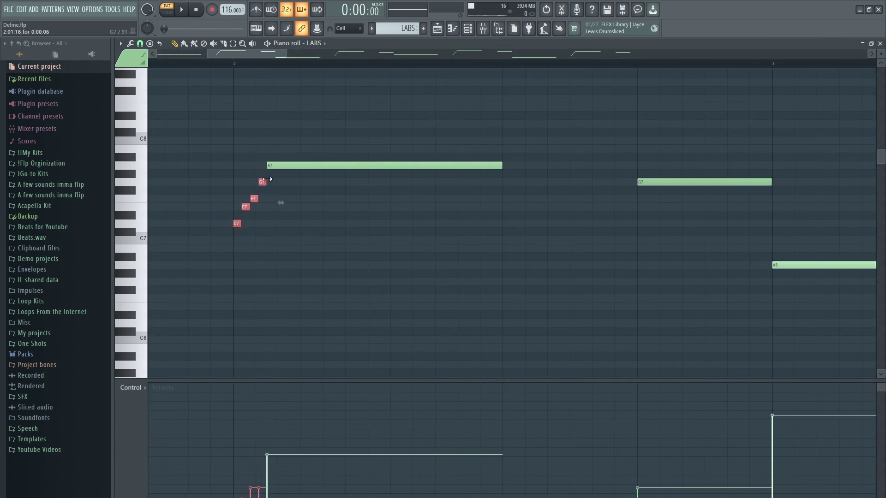
{"action": "scroll", "coordinate": [265, 184], "scroll_direction": "down", "scroll_amount": 5}
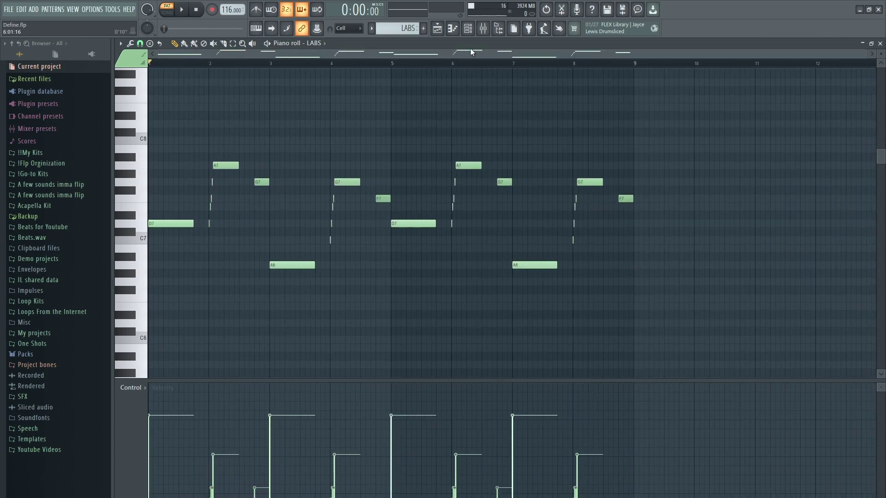
Step: Open the LABS instrument from the channel rack to examine its preset, and close it
{"action": "left_click", "coordinate": [480, 31]}
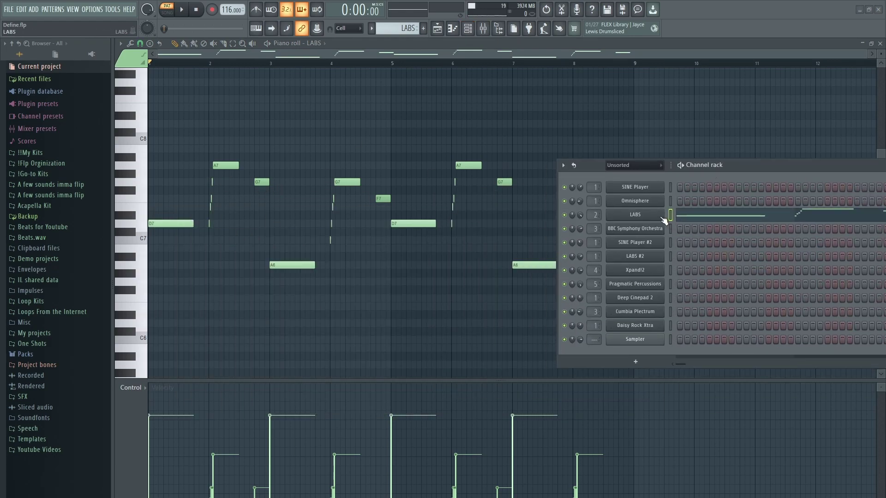
{"action": "left_click", "coordinate": [654, 214]}
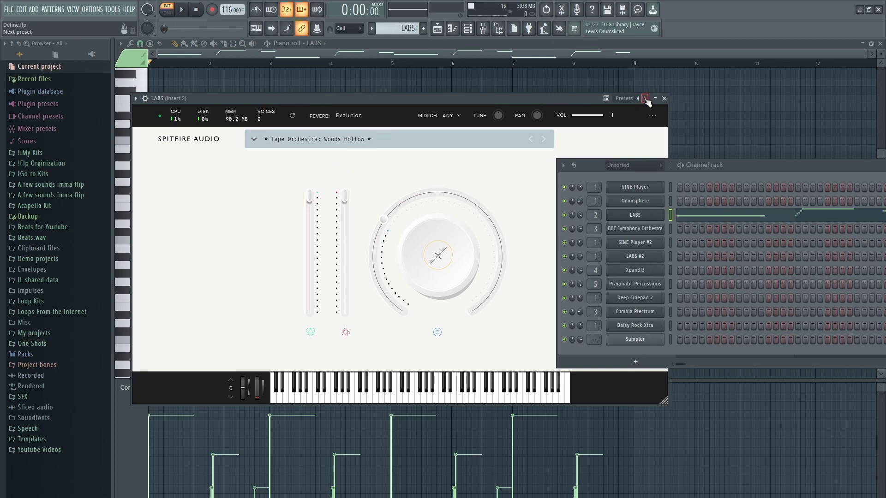
{"action": "left_click", "coordinate": [664, 99]}
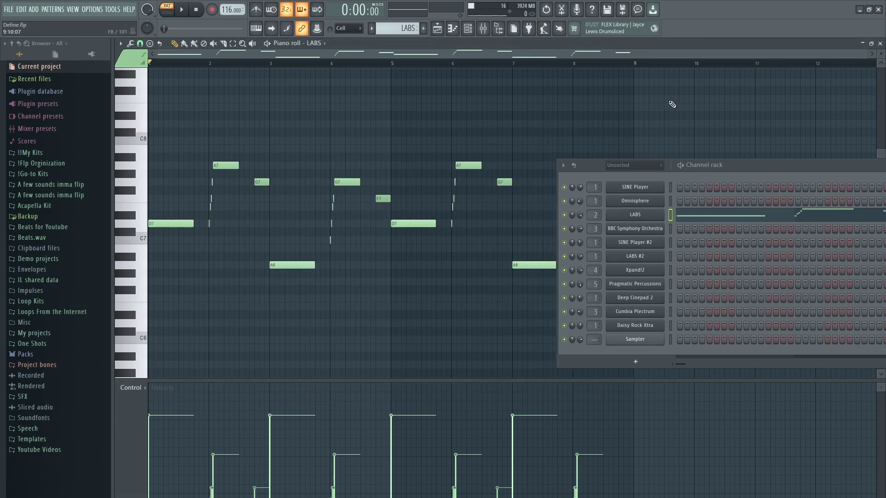
Step: Unmute the BBC Symphony Orchestra track in the playlist and open its clip in the piano roll
{"action": "key", "text": "F5"}
{"action": "left_click", "coordinate": [231, 167]}
{"action": "double_click", "coordinate": [292, 165]}
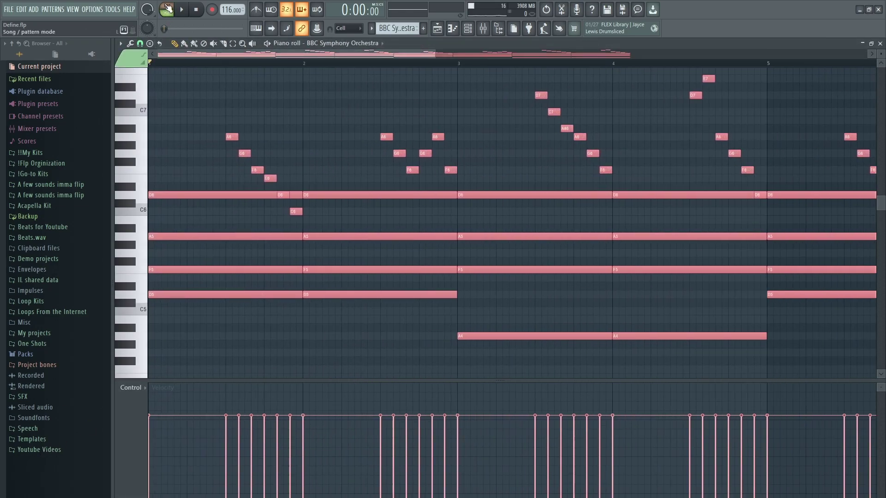
{"action": "left_click", "coordinate": [166, 9]}
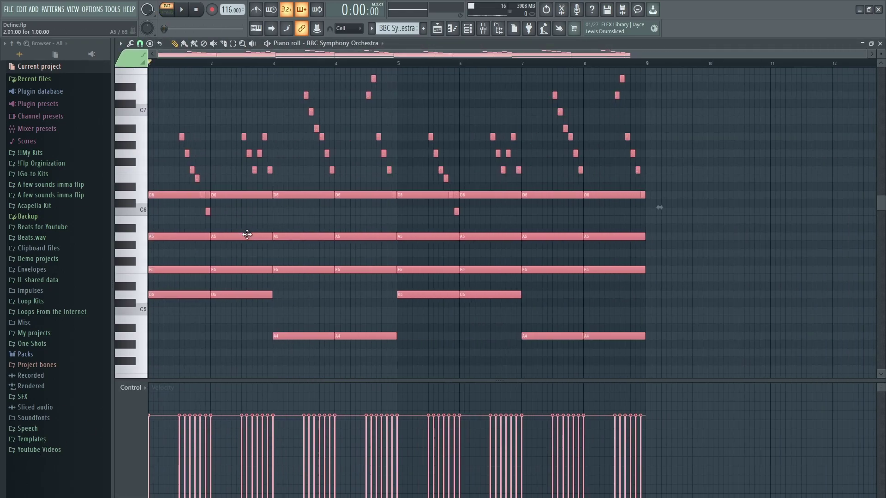
Step: Clear the selection and select the short melody notes above the held chords in bars 1 and 2
{"action": "left_click", "coordinate": [242, 95]}
{"action": "left_click_drag", "start_coordinate": [182, 115], "coordinate": [211, 224]}
{"action": "left_click_drag", "start_coordinate": [237, 125], "coordinate": [280, 176]}
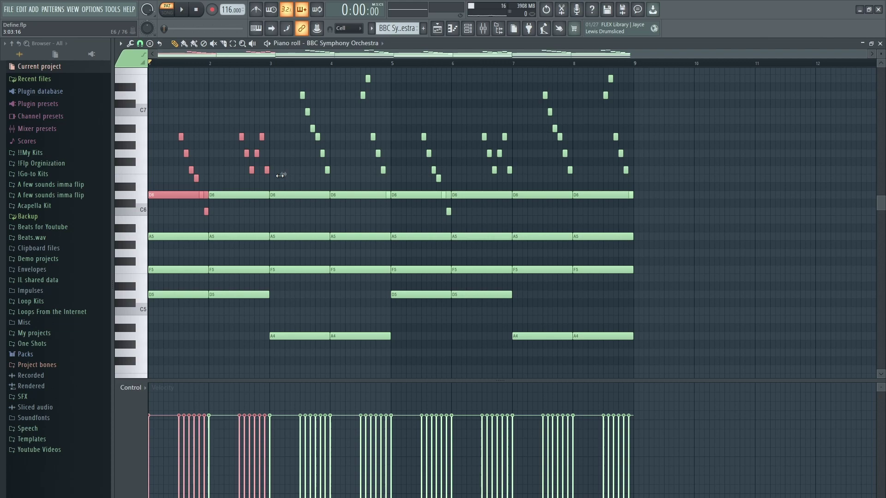
Step: Open the BBC Symphony Orchestra instrument from the channel rack to examine its preset and articulation, and close both windows
{"action": "left_click", "coordinate": [468, 28]}
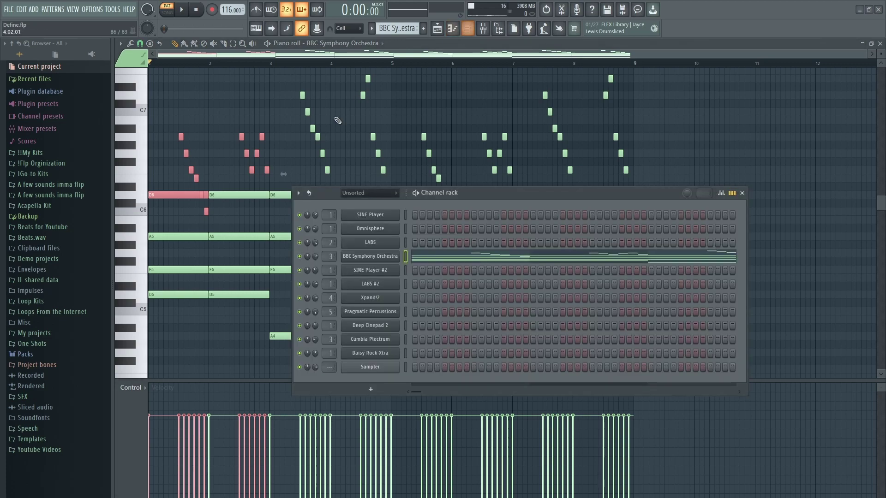
{"action": "left_click", "coordinate": [370, 257]}
{"action": "left_click_drag", "start_coordinate": [507, 193], "coordinate": [411, 236]}
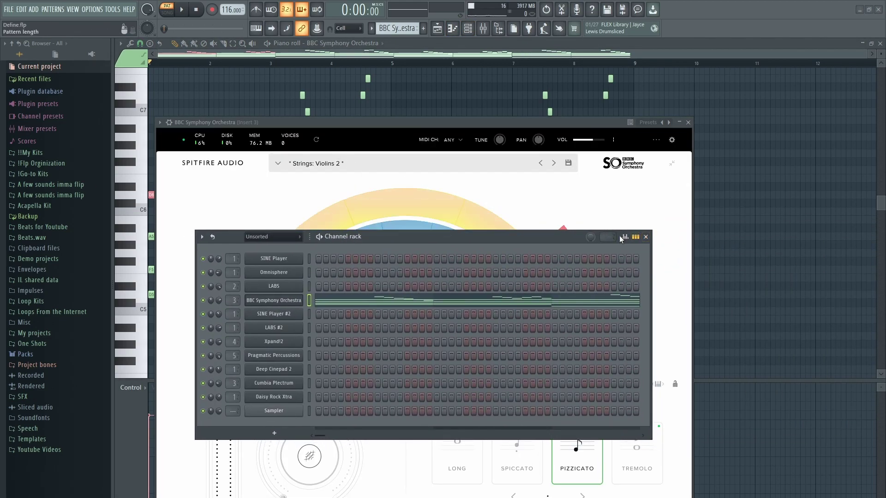
{"action": "left_click", "coordinate": [646, 237]}
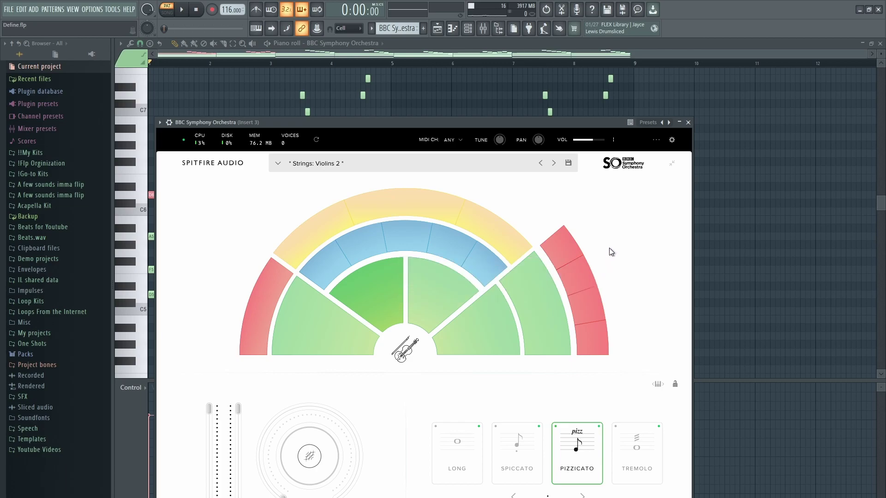
{"action": "left_click", "coordinate": [688, 122]}
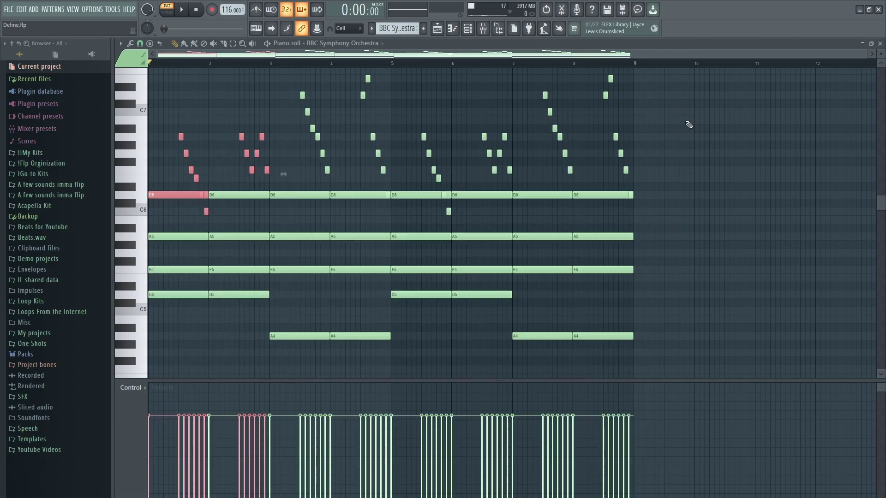
Step: Highlight the sustained D6, A5, F5, D5 and A4 notes across bars 1 to 4 and clear the selection
{"action": "left_click_drag", "start_coordinate": [167, 184], "coordinate": [176, 304]}
{"action": "left_click_drag", "start_coordinate": [245, 184], "coordinate": [236, 317]}
{"action": "left_click_drag", "start_coordinate": [277, 190], "coordinate": [376, 390]}
{"action": "scroll", "coordinate": [198, 221], "scroll_direction": "up", "scroll_amount": 3}
{"action": "scroll", "coordinate": [190, 167], "scroll_direction": "up", "scroll_amount": 4}
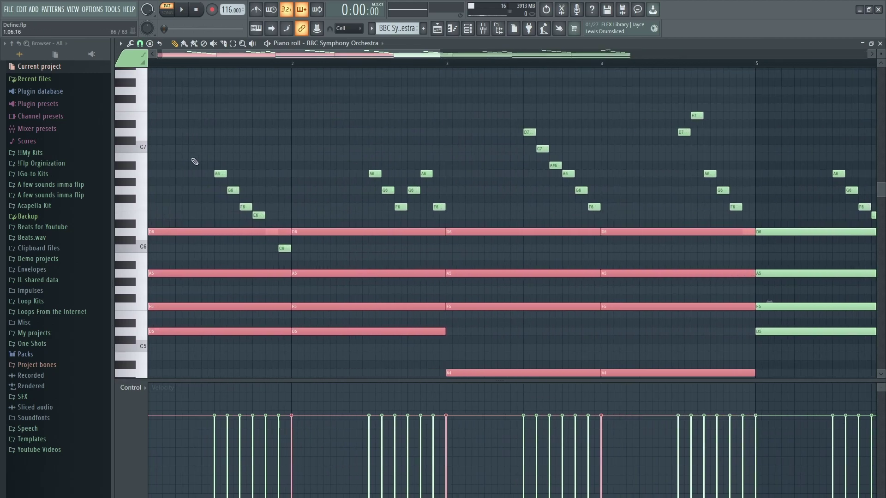
{"action": "left_click", "coordinate": [193, 163]}
Step: Play the start of the BBC Symphony Orchestra pattern, stop, and select the six short A6, G6 and F6 notes in bar 2
{"action": "key", "text": "space"}
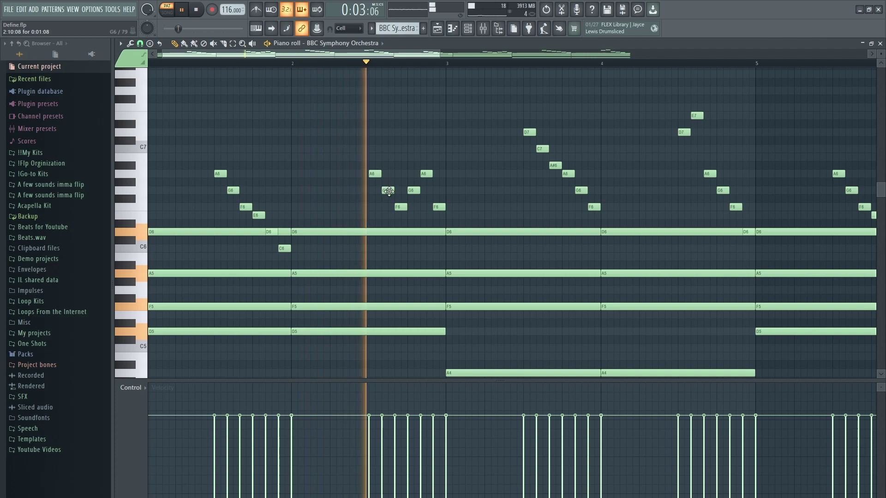
{"action": "key", "text": "space"}
{"action": "left_click_drag", "start_coordinate": [363, 154], "coordinate": [445, 211]}
{"action": "scroll", "coordinate": [356, 184], "scroll_direction": "right", "scroll_amount": 5}
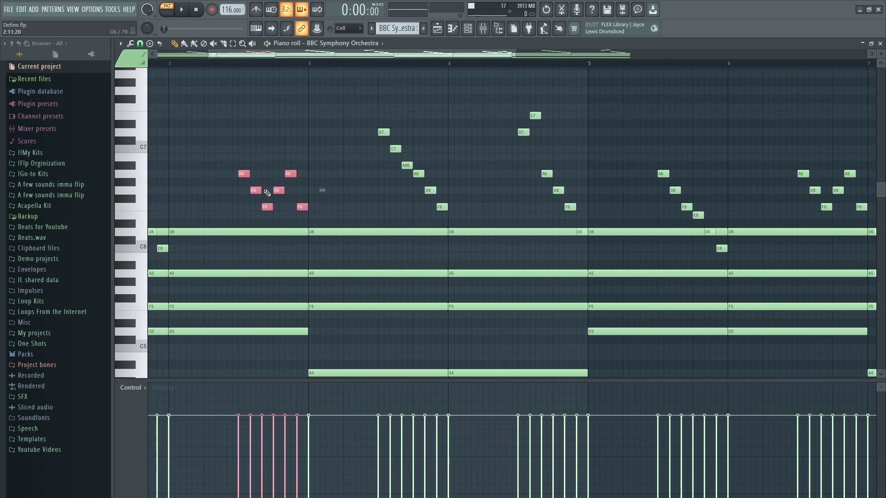
Step: Clear the selection and select the six descending notes from D7 to F6 in bar 3
{"action": "scroll", "coordinate": [318, 144], "scroll_direction": "down", "scroll_amount": 3}
{"action": "left_click", "coordinate": [300, 139], "text": "ctrl"}
{"action": "left_click_drag", "start_coordinate": [313, 120], "coordinate": [371, 214]}
{"action": "scroll", "coordinate": [365, 169], "scroll_direction": "up", "scroll_amount": 3}
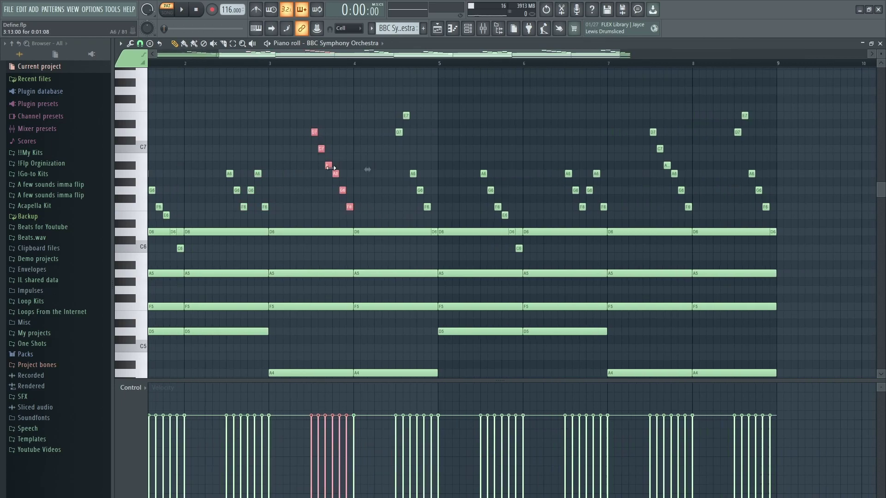
Step: Play the BBC Symphony Orchestra pattern from the bar 3 melody, highlight the bar 4 melody while clearing selections, and stop playback
{"action": "left_click", "coordinate": [301, 64]}
{"action": "key", "text": "space"}
{"action": "left_click", "coordinate": [347, 136], "text": "ctrl"}
{"action": "left_click_drag", "start_coordinate": [422, 149], "coordinate": [454, 100], "text": "ctrl"}
{"action": "left_click", "coordinate": [462, 110], "text": "ctrl"}
{"action": "scroll", "coordinate": [462, 110], "scroll_direction": "down", "scroll_amount": 1}
{"action": "scroll", "coordinate": [462, 110], "scroll_direction": "down", "scroll_amount": 2}
{"action": "key", "text": "space"}
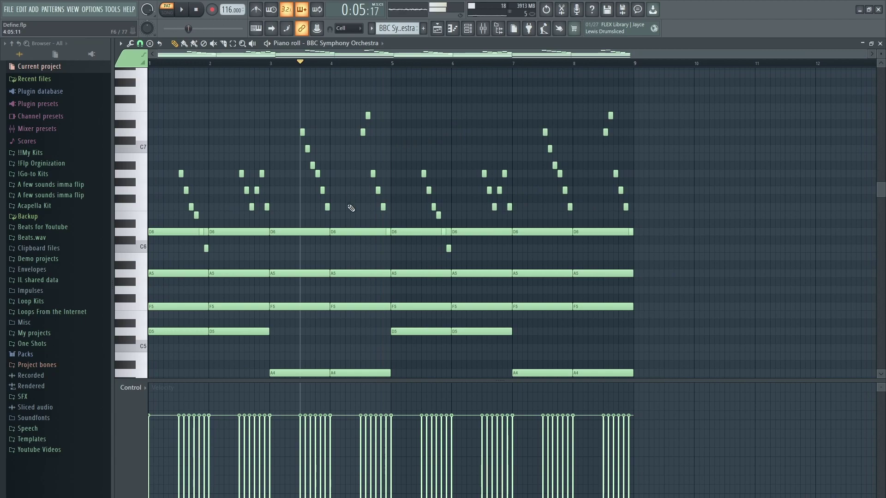
Step: Select the short D7, E7, A6, G6 and F6 melody notes in bar 4 and clear the selection
{"action": "scroll", "coordinate": [375, 209], "scroll_direction": "up", "scroll_amount": 3}
{"action": "left_click_drag", "start_coordinate": [404, 216], "coordinate": [332, 80], "text": "ctrl"}
{"action": "scroll", "coordinate": [400, 194], "scroll_direction": "down", "scroll_amount": 2}
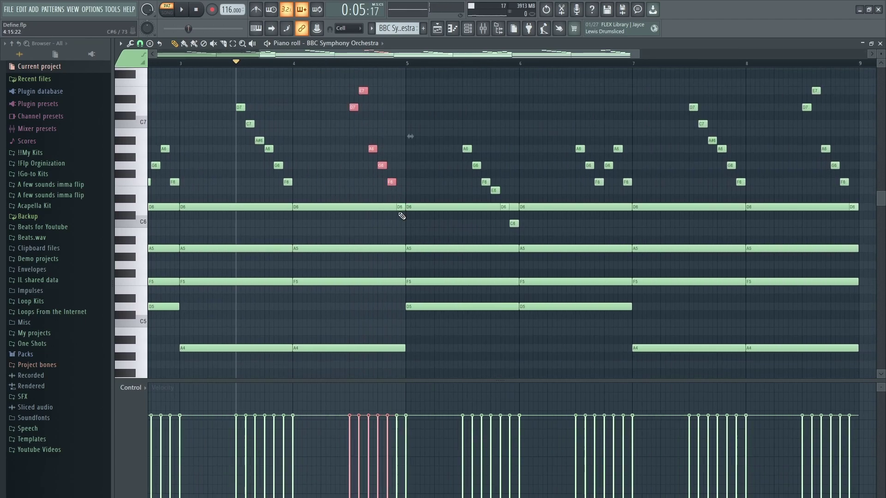
{"action": "scroll", "coordinate": [402, 216], "scroll_direction": "down", "scroll_amount": 2}
{"action": "left_click", "coordinate": [408, 120], "text": "ctrl"}
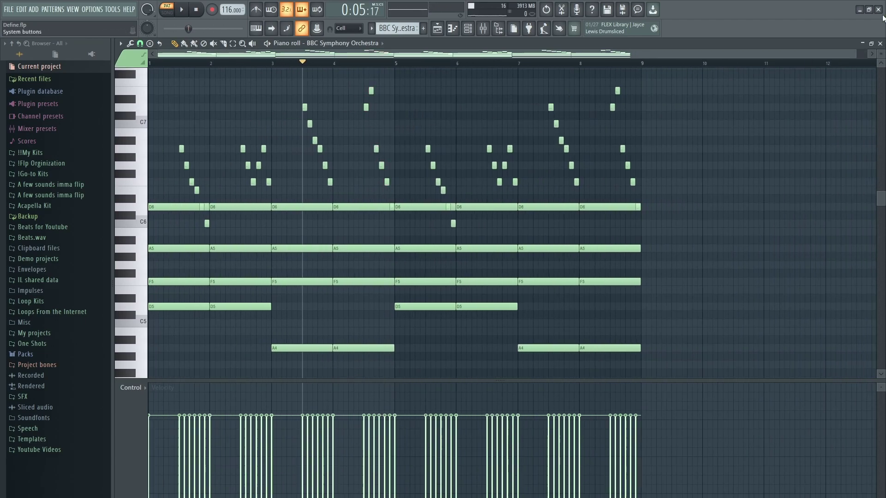
Step: Close the piano roll, unmute track 5 in the playlist and open its SINE Player #2 pattern
{"action": "left_click", "coordinate": [880, 43]}
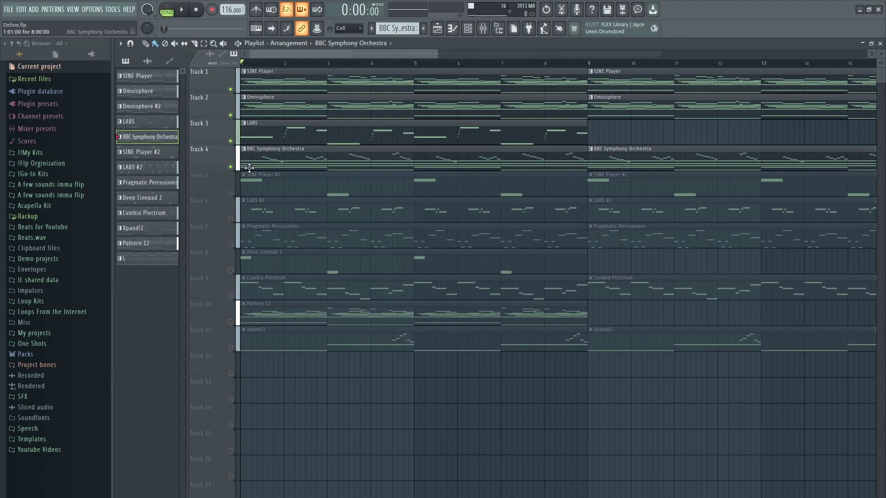
{"action": "left_click", "coordinate": [231, 194]}
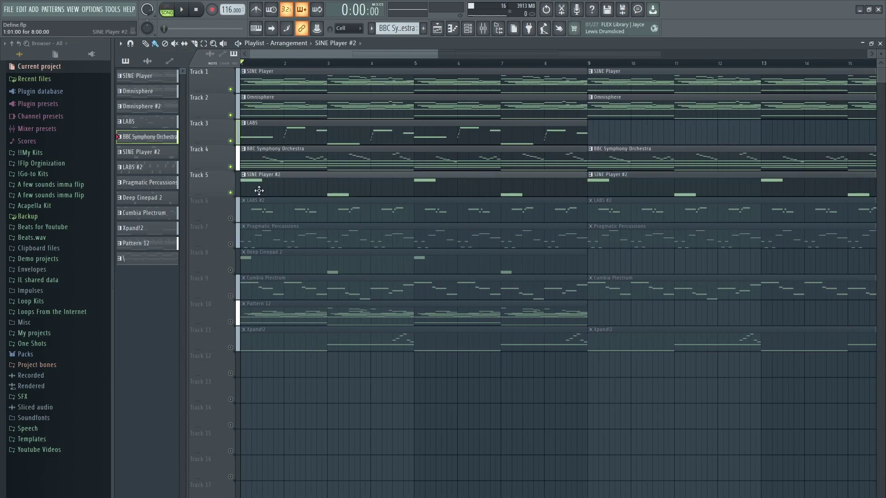
{"action": "double_click", "coordinate": [257, 188]}
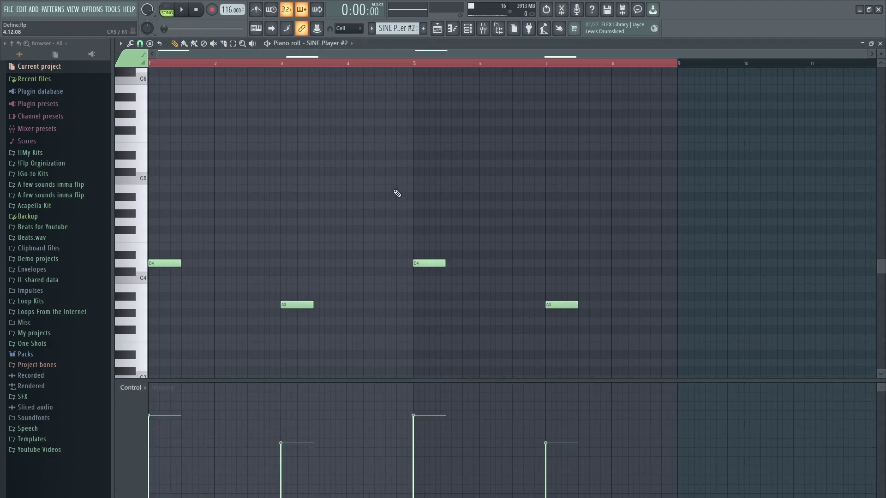
Step: Open the SINE Player #2 instrument from the channel rack and move the rack aside
{"action": "key", "text": "F6"}
{"action": "left_click", "coordinate": [279, 311]}
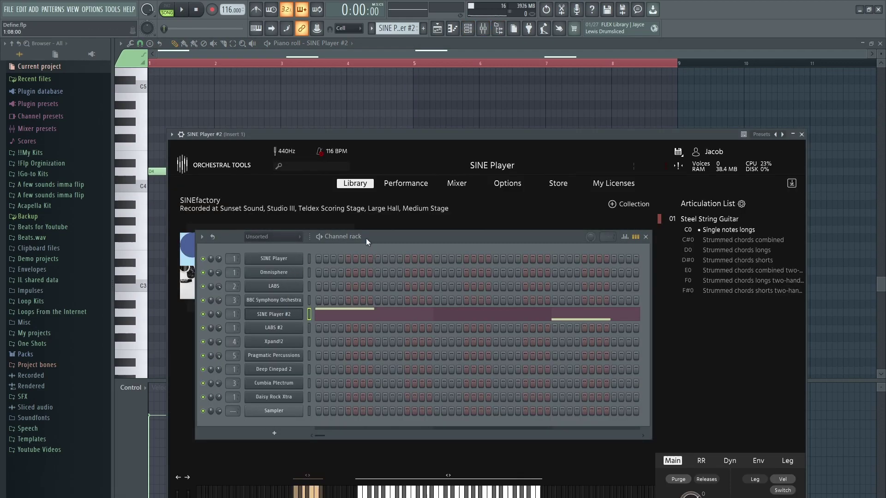
{"action": "left_click_drag", "start_coordinate": [367, 240], "coordinate": [809, 154]}
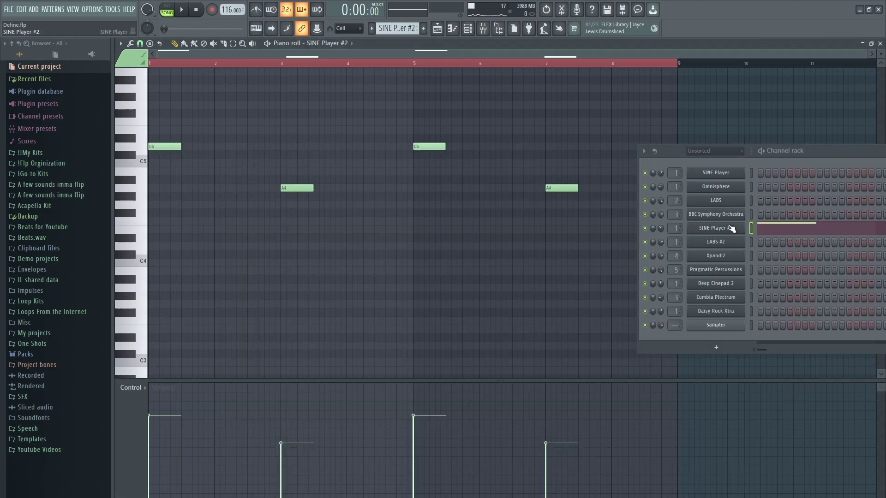
{"action": "left_click", "coordinate": [731, 228]}
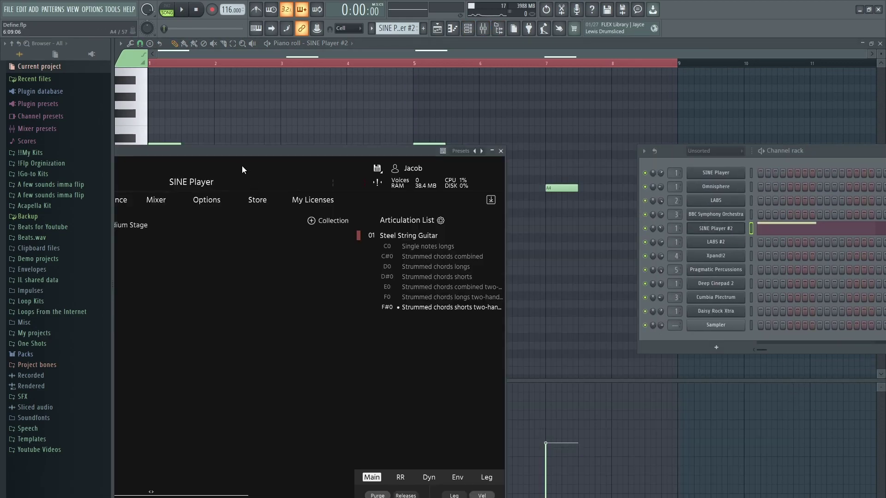
Step: Show the SINE Player's Performance page, set Switch Mode to Mono to examine the strummed chord articulations, and close the instrument
{"action": "left_click_drag", "start_coordinate": [229, 153], "coordinate": [366, 123]}
{"action": "left_click", "coordinate": [235, 171]}
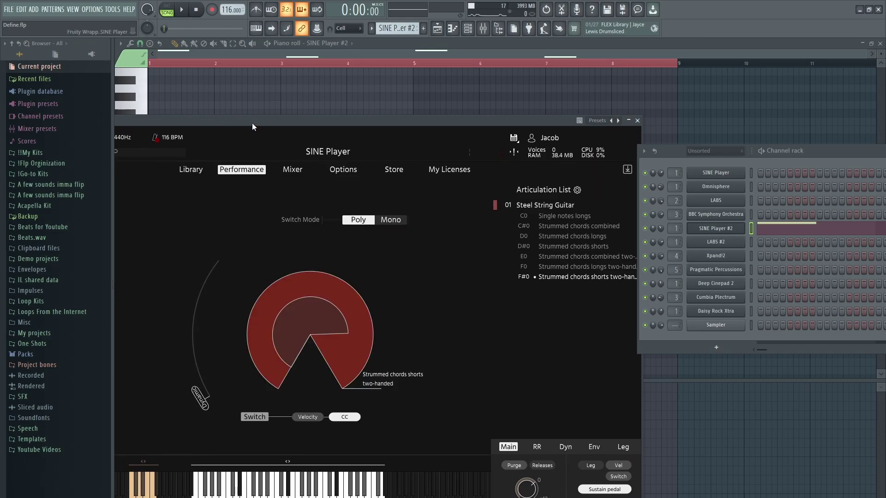
{"action": "left_click_drag", "start_coordinate": [251, 123], "coordinate": [288, 117]}
{"action": "left_click", "coordinate": [421, 215]}
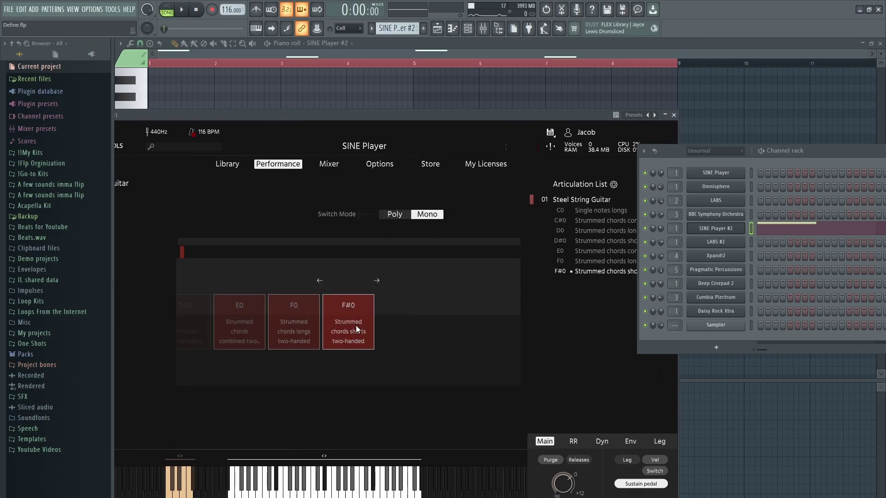
{"action": "key", "text": "Escape"}
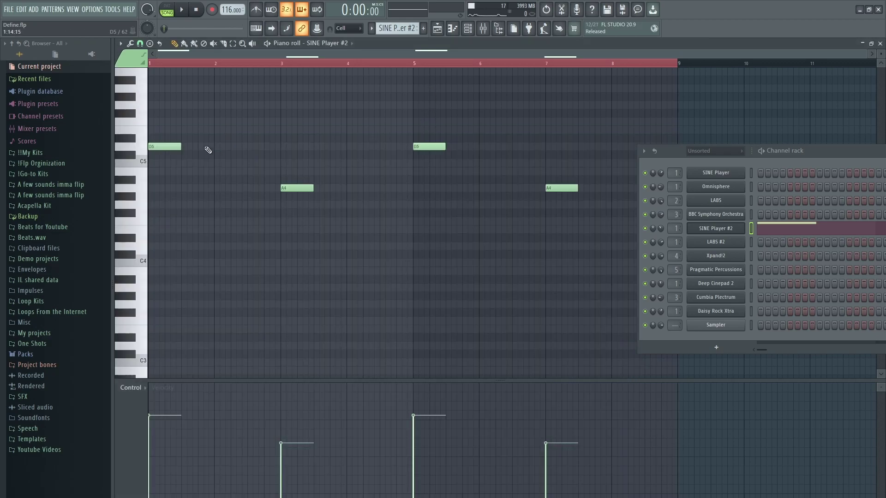
Step: Select all notes of the SINE Player #2 pattern, audition the D5 key and clear the selection
{"action": "left_click_drag", "start_coordinate": [157, 140], "coordinate": [672, 318]}
{"action": "scroll", "coordinate": [152, 148], "scroll_direction": "up", "scroll_amount": 3}
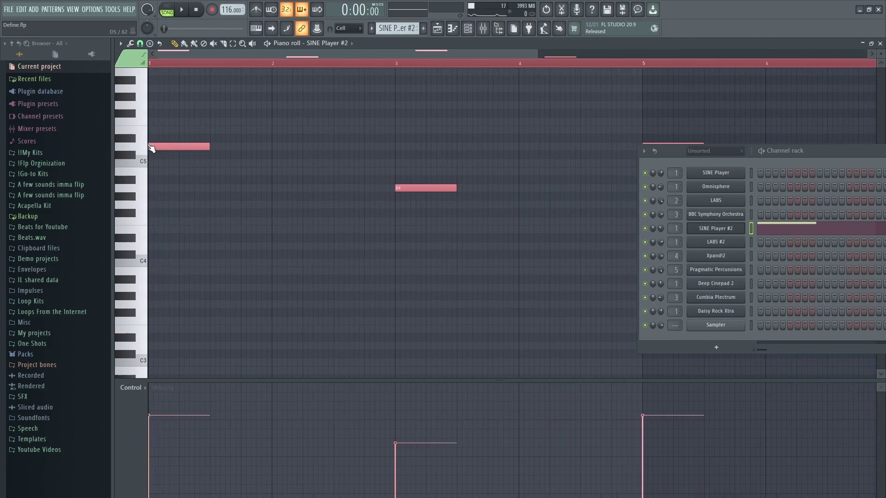
{"action": "left_click", "coordinate": [141, 150]}
{"action": "left_click", "coordinate": [298, 128]}
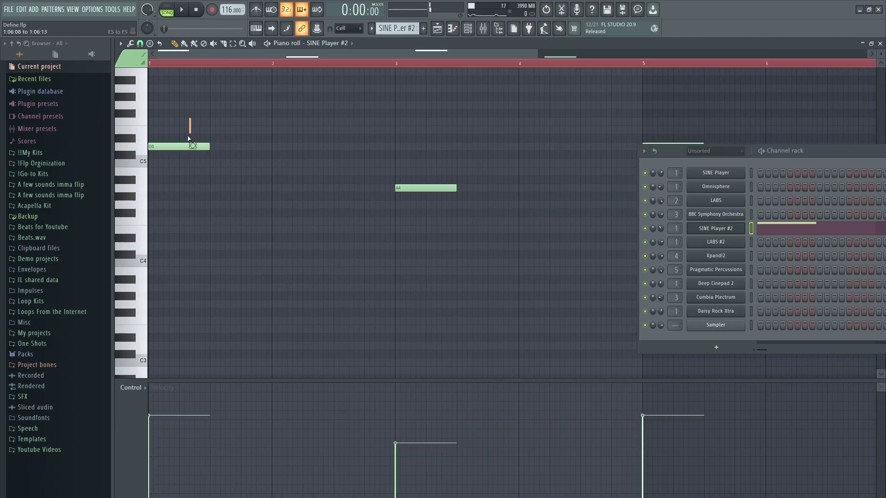
Step: Select the A4 note in bar 3, audition the A4 key and clear the selection
{"action": "left_click_drag", "start_coordinate": [409, 160], "coordinate": [412, 215]}
{"action": "left_click", "coordinate": [143, 190]}
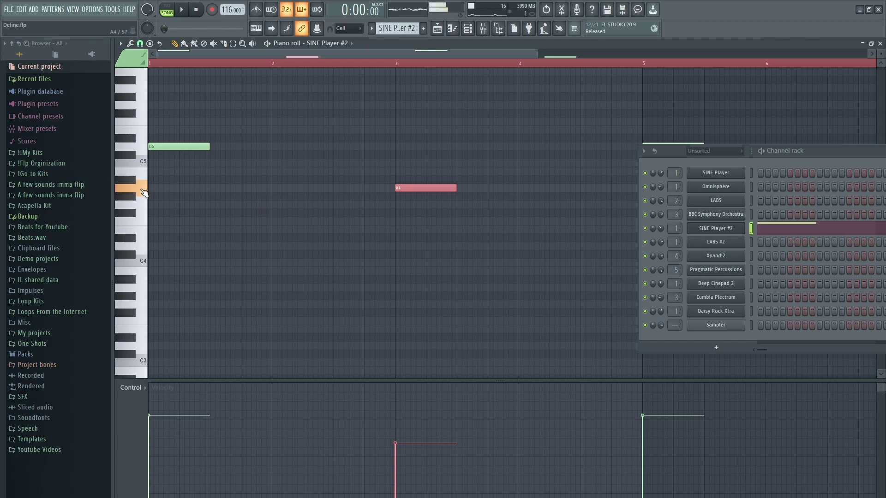
{"action": "scroll", "coordinate": [272, 152], "scroll_direction": "down", "scroll_amount": 3}
{"action": "left_click", "coordinate": [297, 124]}
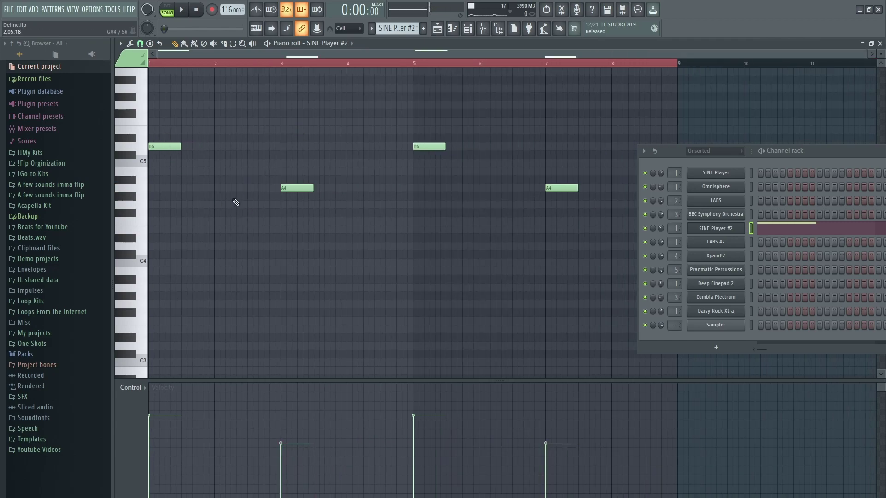
{"action": "left_click_drag", "start_coordinate": [261, 168], "coordinate": [335, 170]}
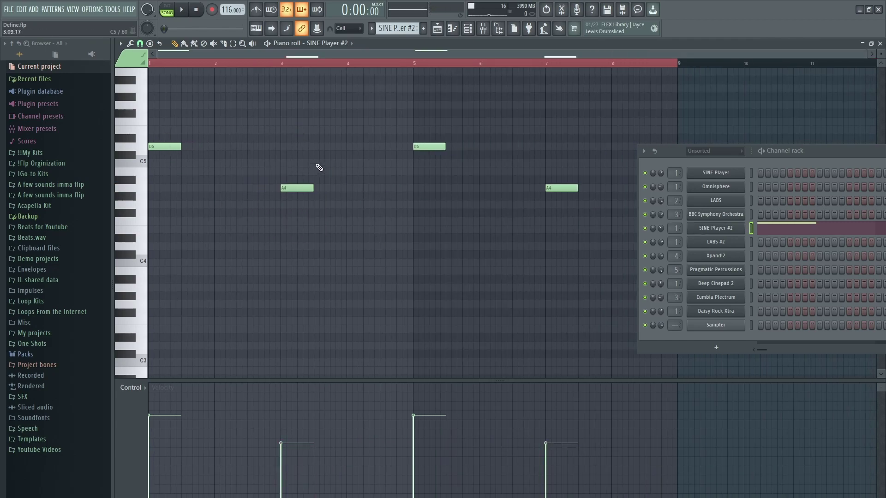
{"action": "left_click_drag", "start_coordinate": [171, 119], "coordinate": [273, 113]}
Step: Return to the playlist, open the LABS #2 pattern on track 6 and open its instrument from the channel rack
{"action": "left_click", "coordinate": [881, 43]}
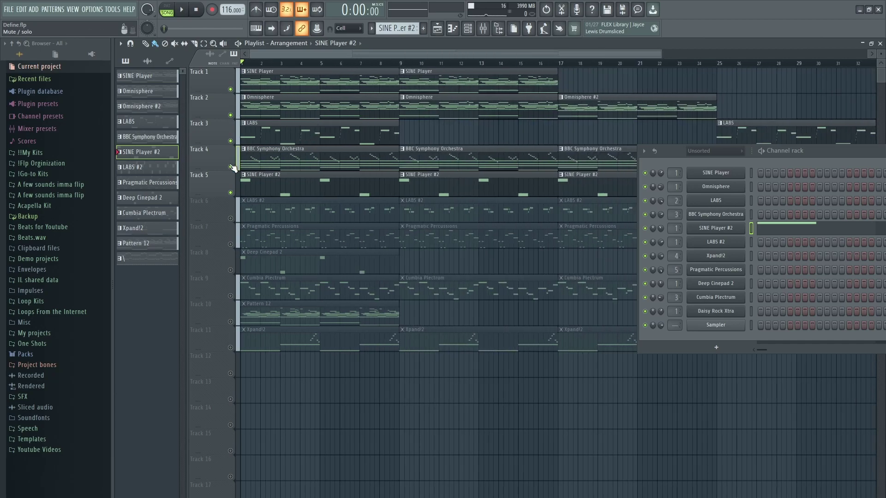
{"action": "double_click", "coordinate": [273, 208]}
{"action": "scroll", "coordinate": [311, 203], "scroll_direction": "up", "scroll_amount": 3}
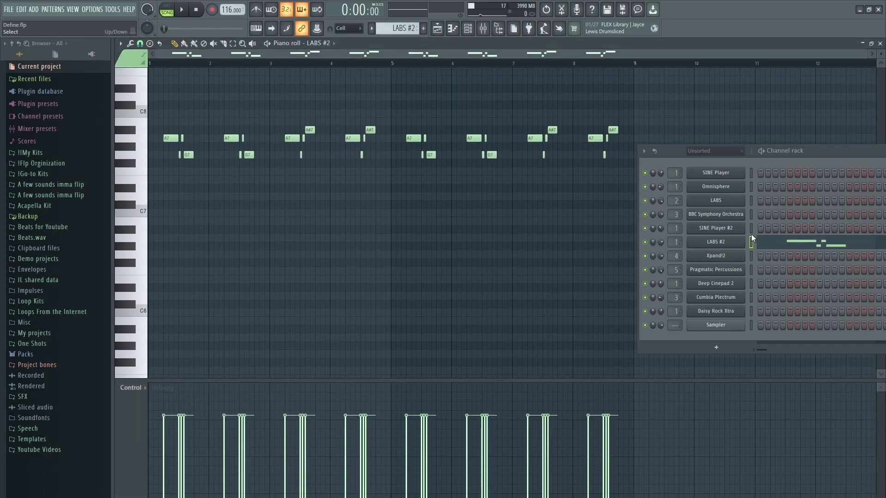
{"action": "left_click", "coordinate": [726, 243]}
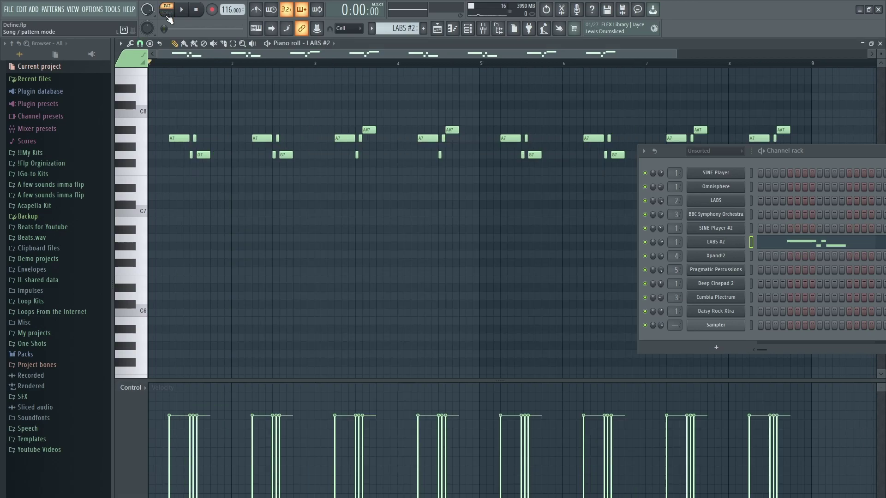
Step: Select all LABS #2 notes, play the pattern, clear the selection while examining the A7, G7 and A#7 notes, and stop
{"action": "scroll", "coordinate": [151, 112], "scroll_direction": "up", "scroll_amount": 1}
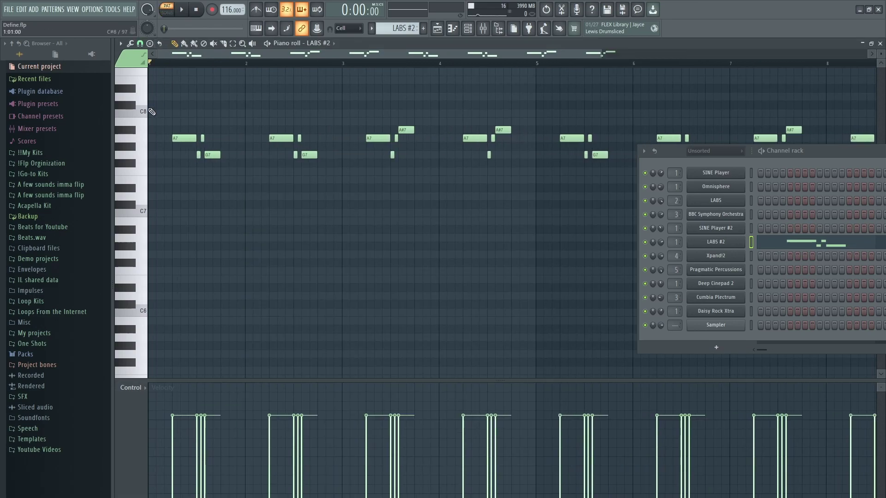
{"action": "scroll", "coordinate": [151, 112], "scroll_direction": "down", "scroll_amount": 2}
{"action": "left_click_drag", "start_coordinate": [163, 99], "coordinate": [713, 292]}
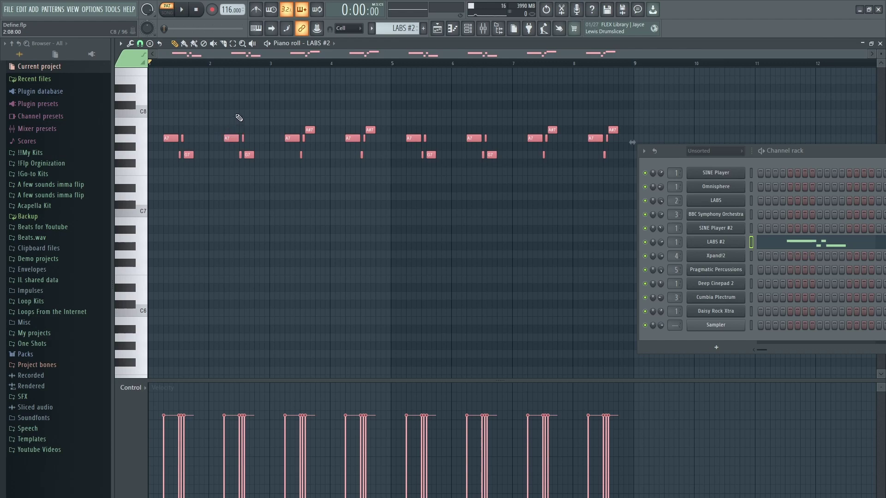
{"action": "key", "text": "space"}
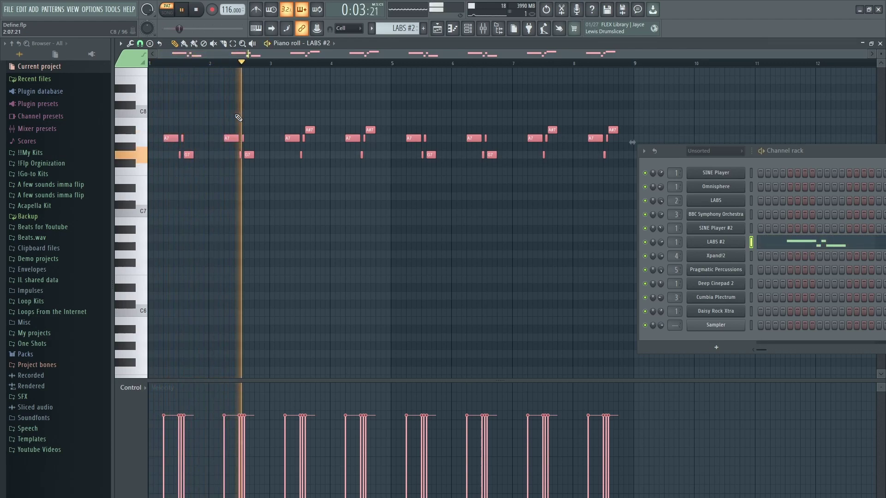
{"action": "left_click", "coordinate": [316, 143]}
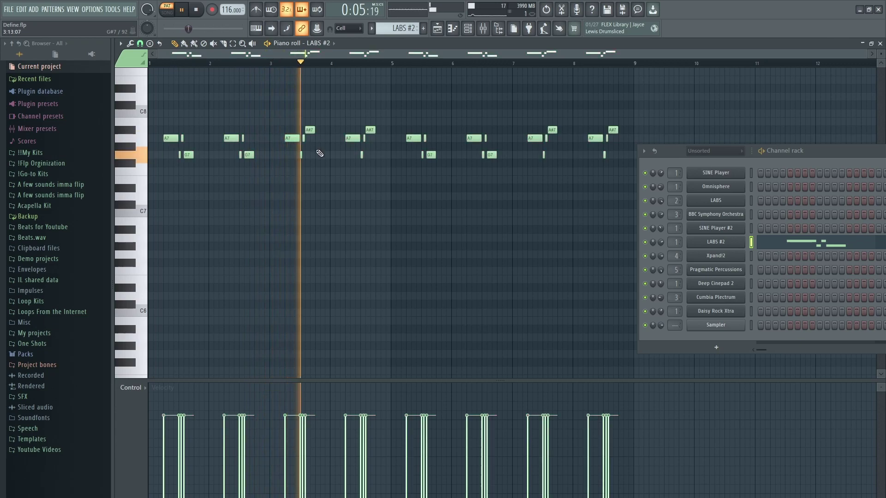
{"action": "scroll", "coordinate": [320, 170], "scroll_direction": "up", "scroll_amount": 4}
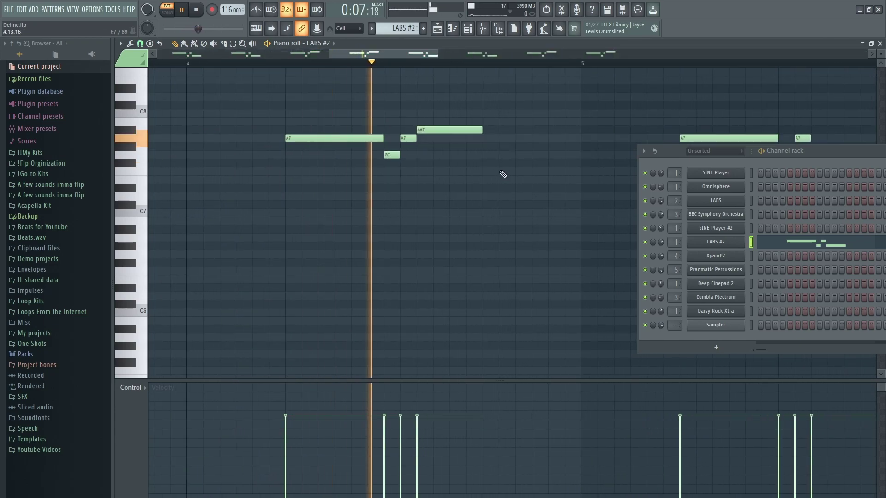
{"action": "scroll", "coordinate": [501, 174], "scroll_direction": "down", "scroll_amount": 4}
{"action": "key", "text": "space"}
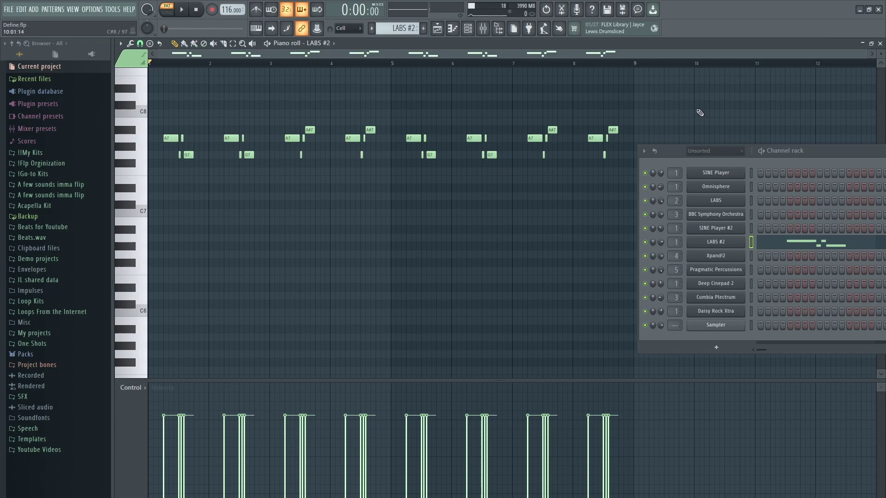
Step: Close the piano roll, unmute track 7 in the playlist and open its Pragmatic Percussions pattern
{"action": "left_click", "coordinate": [881, 44]}
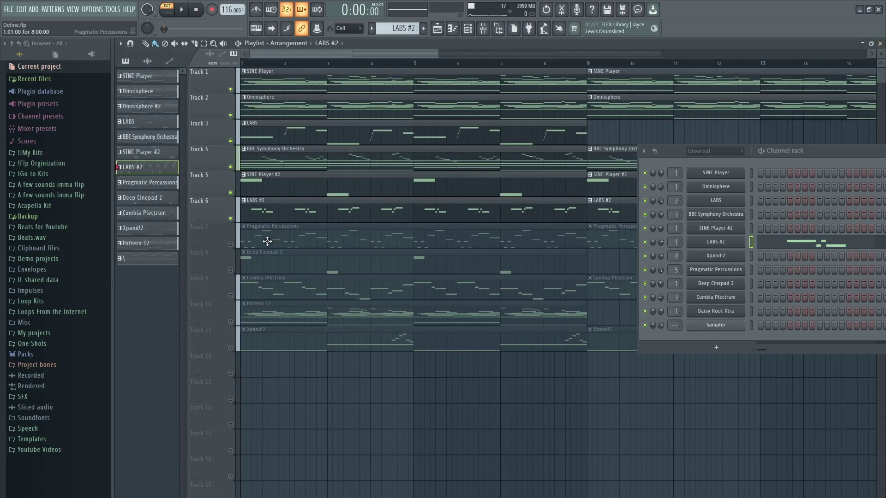
{"action": "left_click", "coordinate": [230, 244]}
{"action": "double_click", "coordinate": [271, 245]}
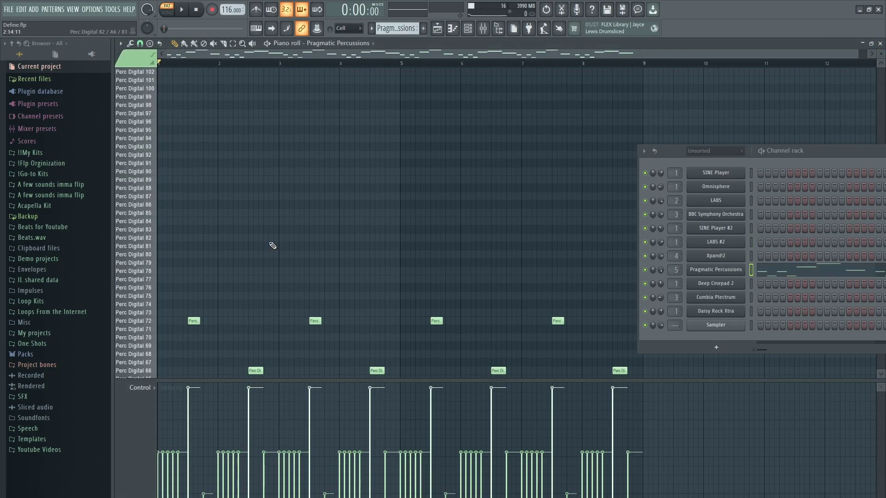
{"action": "scroll", "coordinate": [270, 250], "scroll_direction": "up", "scroll_amount": 3}
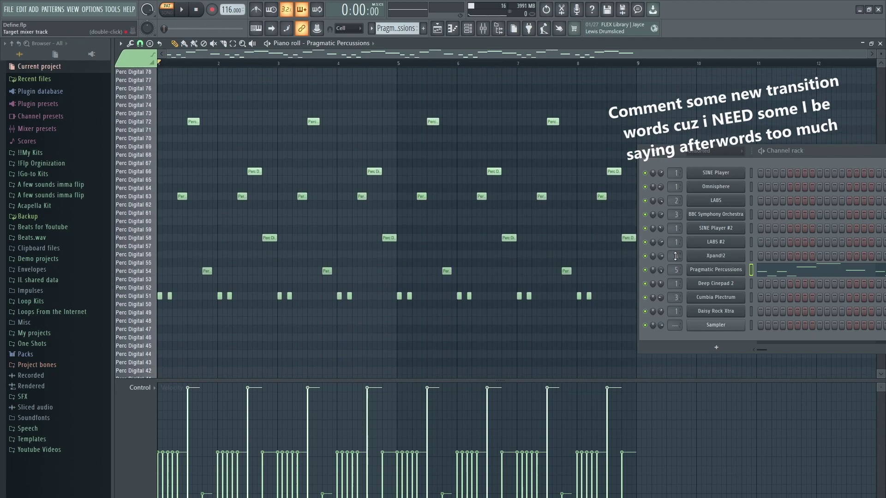
Step: Open the Pragmatic Percussions FLEX instrument, check its free and installed packs and its preset, and close it to view the percussion notes
{"action": "left_click", "coordinate": [702, 272]}
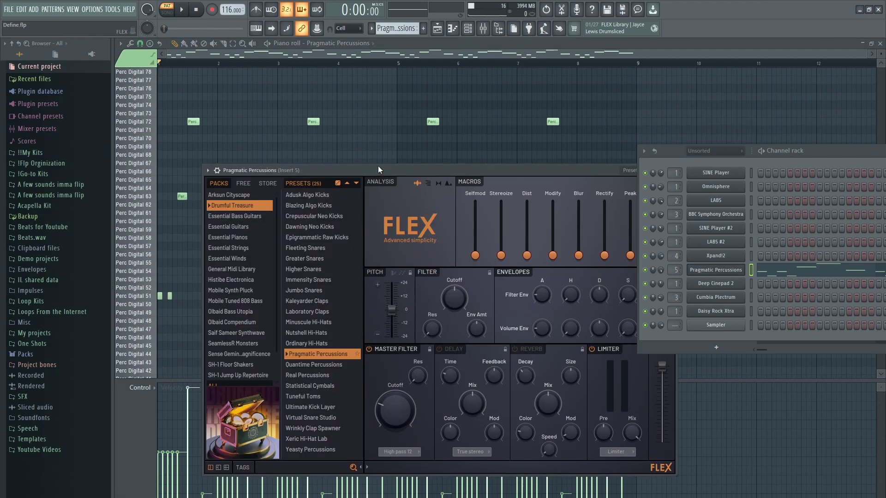
{"action": "left_click", "coordinate": [245, 183]}
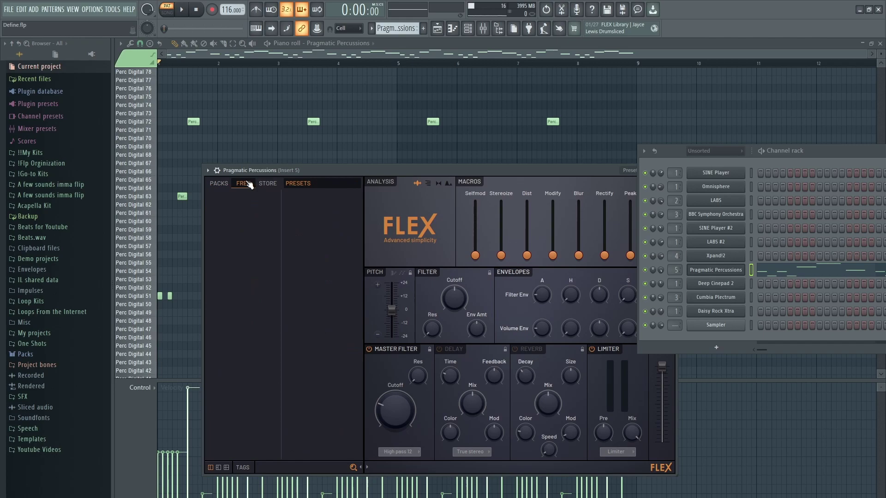
{"action": "left_click", "coordinate": [220, 184]}
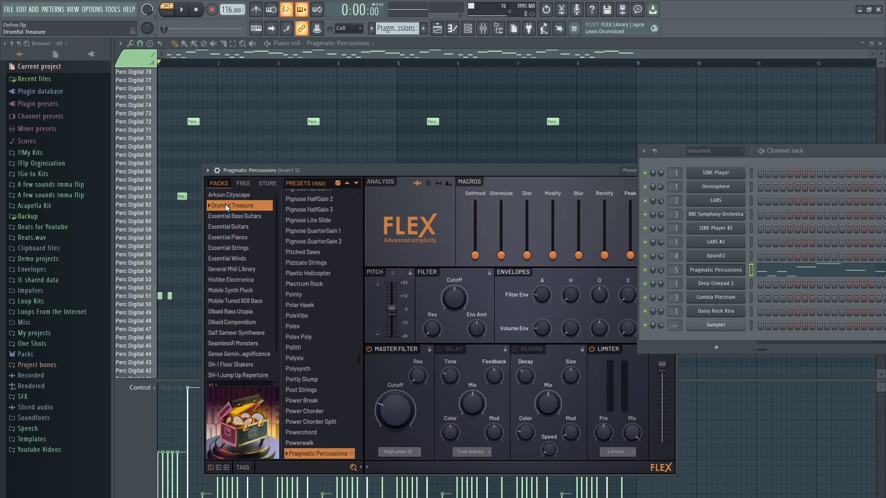
{"action": "scroll", "coordinate": [317, 358], "scroll_direction": "down", "scroll_amount": 3}
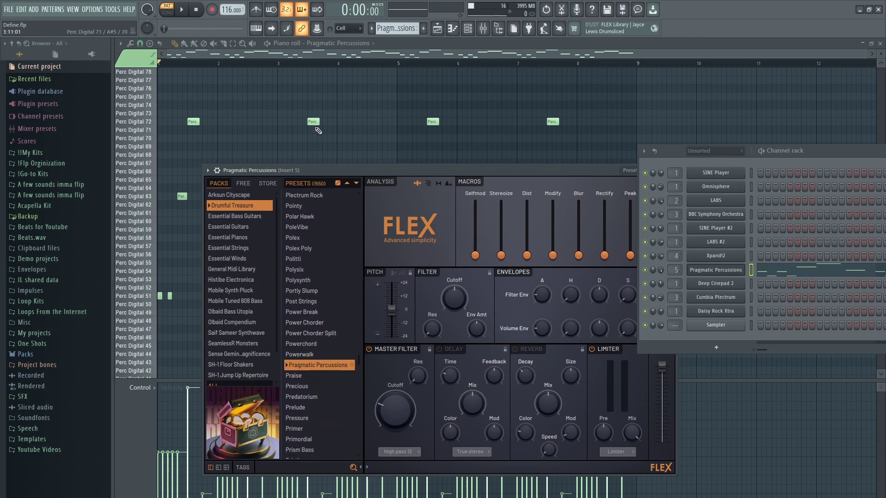
{"action": "key", "text": "Escape"}
{"action": "scroll", "coordinate": [150, 244], "scroll_direction": "down", "scroll_amount": 3}
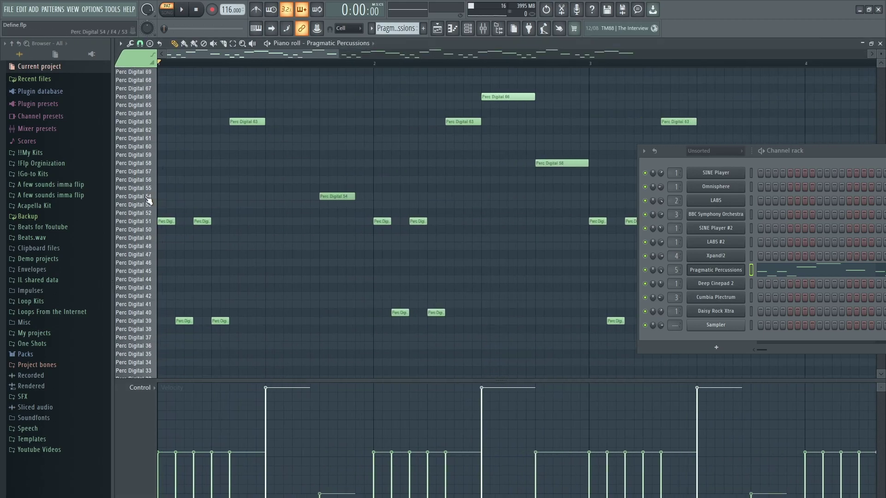
Step: Play the Pragmatic Percussions pattern, view all eight bars of its notes, and stop playback
{"action": "key", "text": "space"}
{"action": "scroll", "coordinate": [196, 185], "scroll_direction": "up", "scroll_amount": 3}
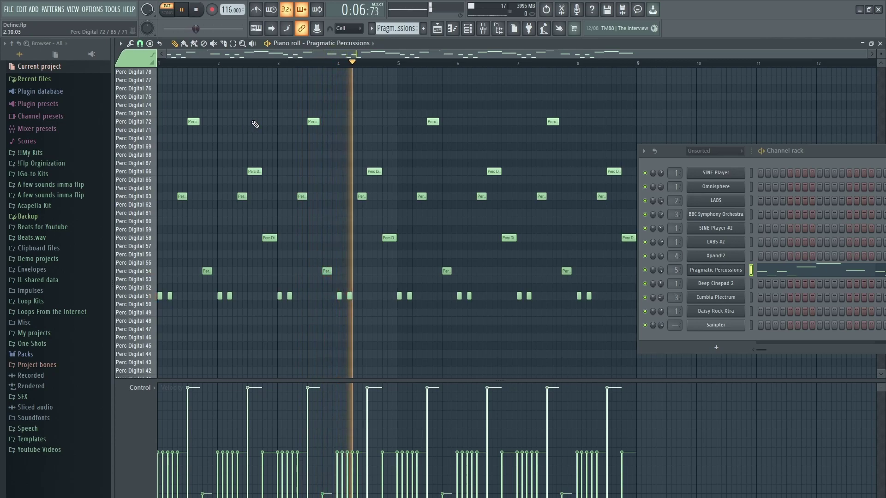
{"action": "key", "text": "space"}
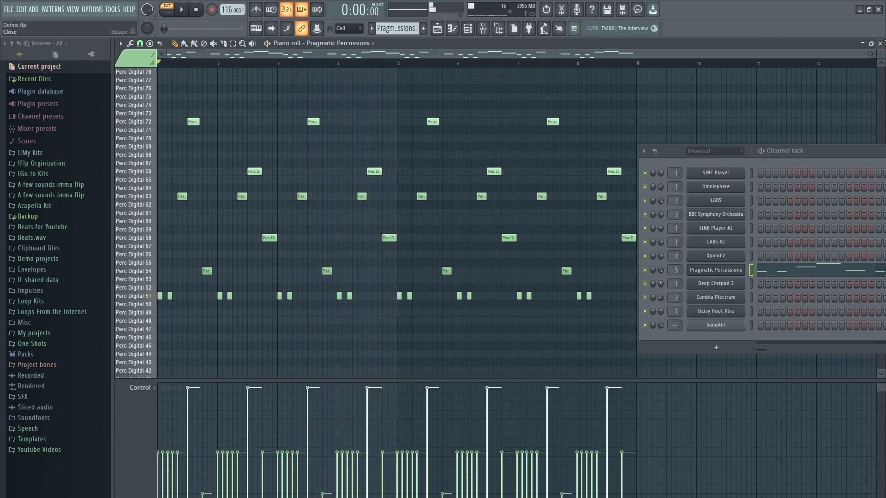
Step: Close the Pragmatic Percussions piano roll and its FLEX window, and unmute track 8 in the playlist
{"action": "left_click", "coordinate": [880, 44]}
{"action": "left_click_drag", "start_coordinate": [505, 184], "coordinate": [126, 218]}
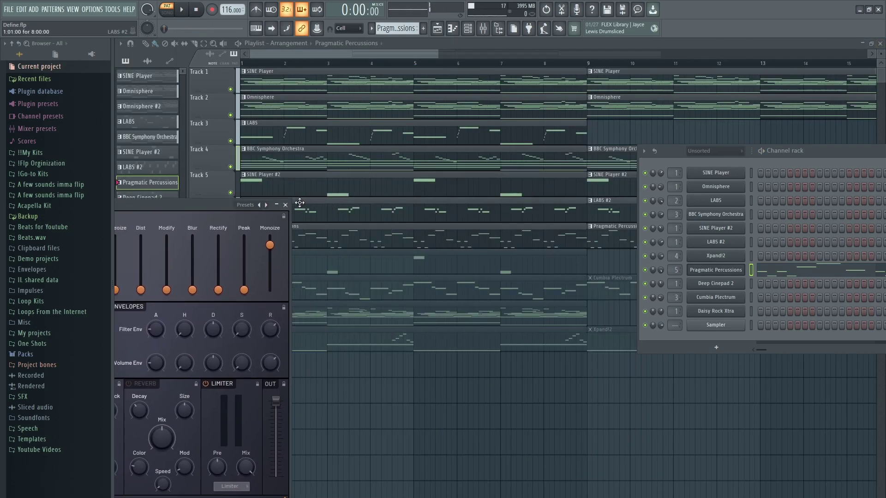
{"action": "left_click", "coordinate": [290, 205]}
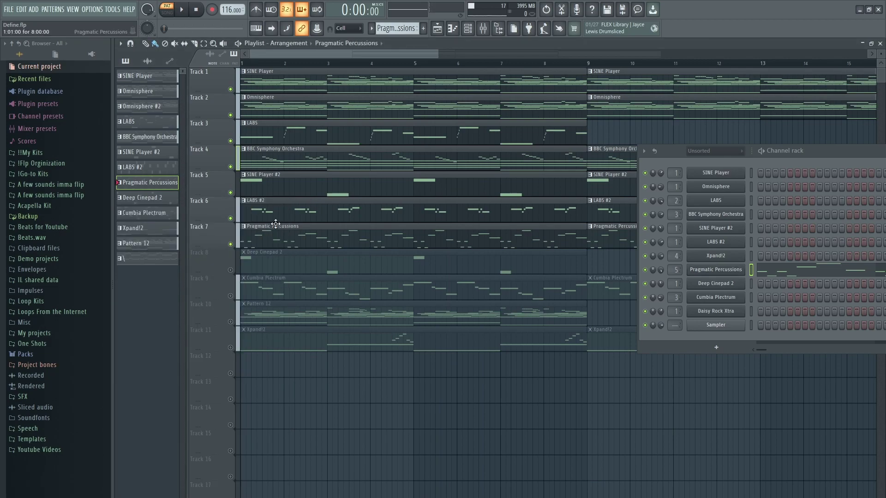
{"action": "left_click", "coordinate": [230, 269]}
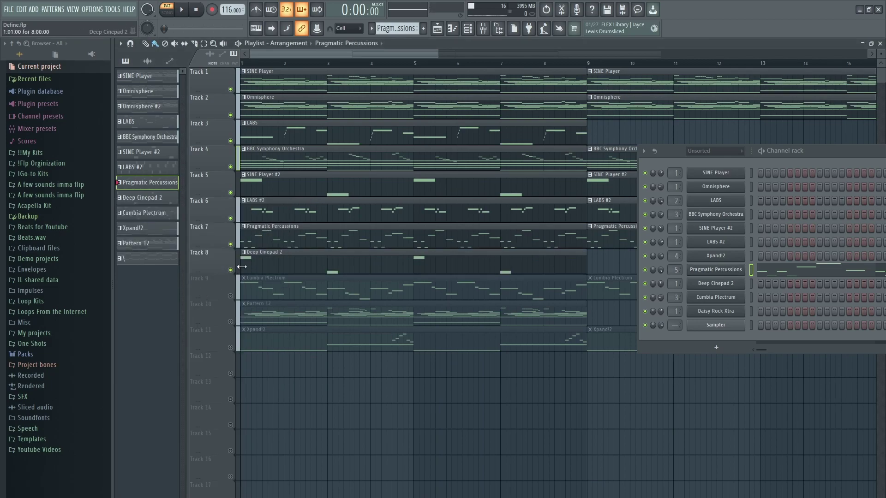
Step: Open the Deep Cinepad 2 pattern and its FLEX instrument, check the Histibe Electronica pack preset, and return to the notes
{"action": "double_click", "coordinate": [257, 267]}
{"action": "left_click", "coordinate": [702, 284]}
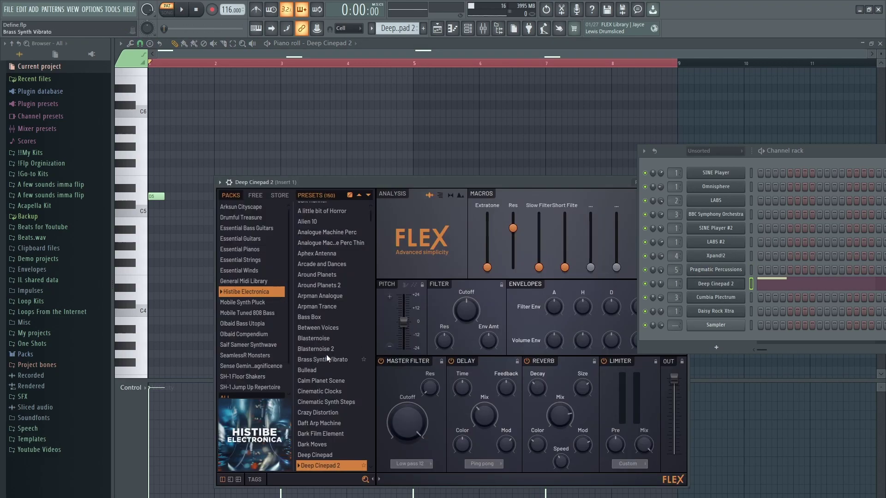
{"action": "key", "text": "Escape"}
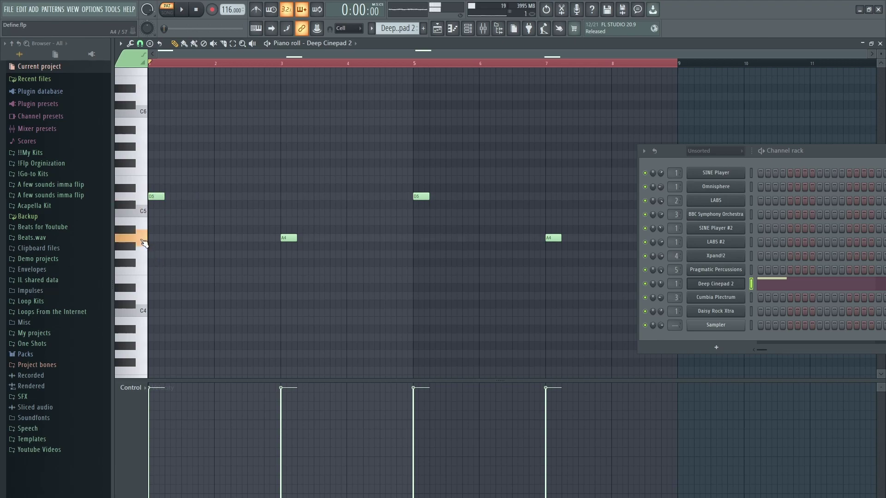
Step: Close the Deep Cinepad 2 piano roll and its FLEX window to show the whole playlist arrangement
{"action": "left_click", "coordinate": [880, 44]}
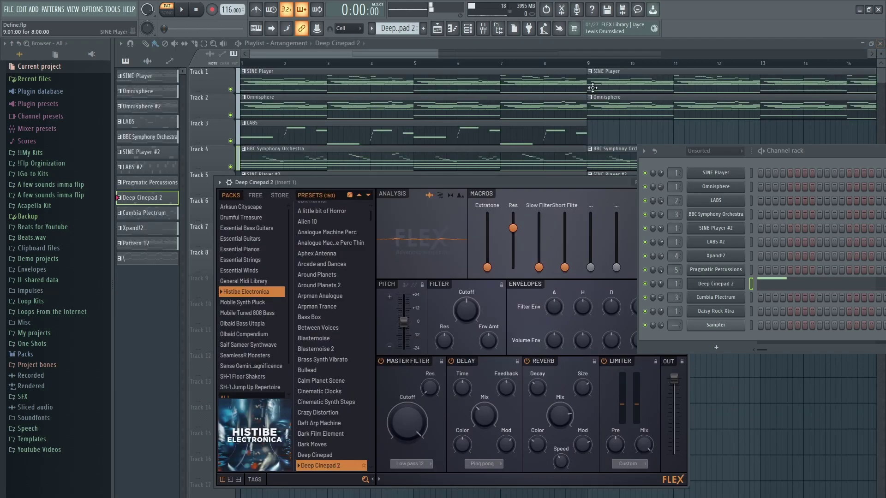
{"action": "left_click_drag", "start_coordinate": [356, 181], "coordinate": [274, 197]}
{"action": "left_click", "coordinate": [598, 199]}
{"action": "scroll", "coordinate": [461, 214], "scroll_direction": "down", "scroll_amount": 3}
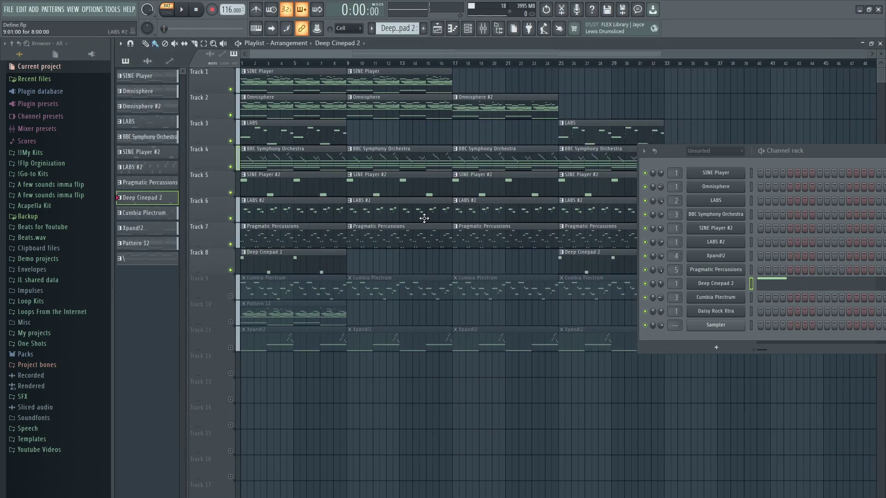
Step: Open the Cumbia Plectrum pattern on track 9, check its Olbaid Compendium preset in FLEX, and close the instrument
{"action": "double_click", "coordinate": [263, 291]}
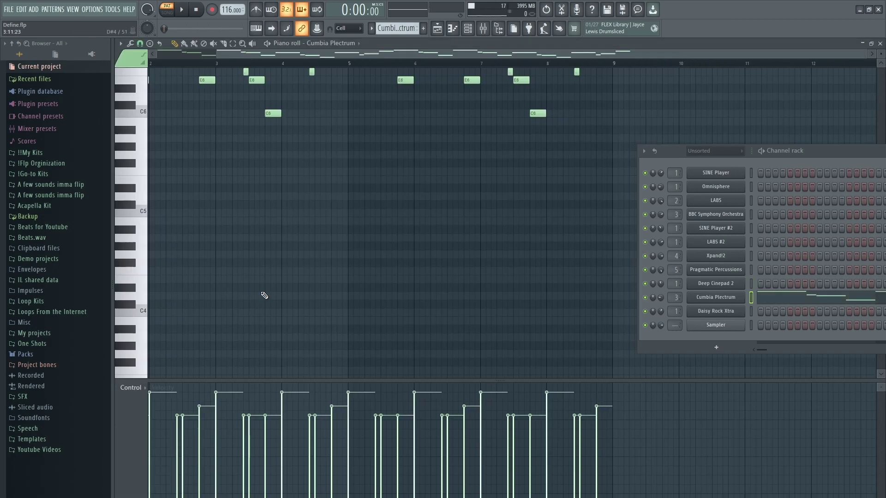
{"action": "left_click", "coordinate": [718, 297]}
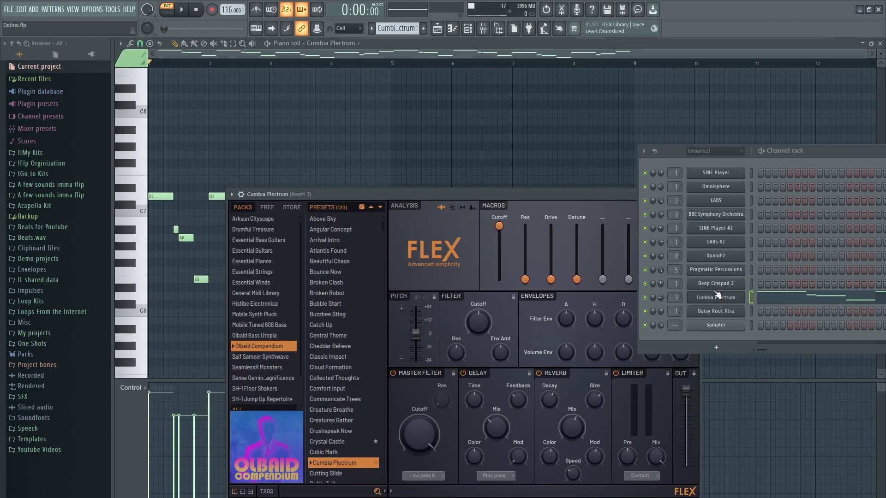
{"action": "scroll", "coordinate": [299, 383], "scroll_direction": "down", "scroll_amount": 2}
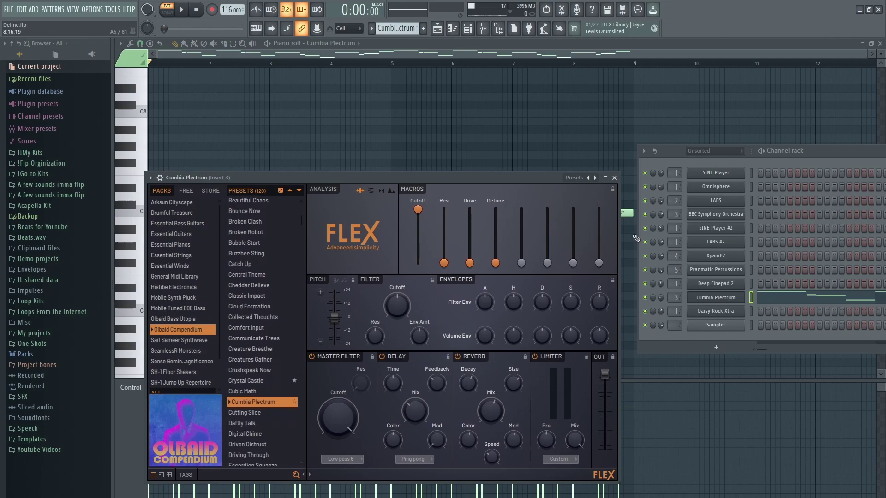
{"action": "left_click", "coordinate": [614, 178]}
Step: Play the Cumbia Plectrum pattern, stop it, and highlight the notes of its first bar for a closer look
{"action": "key", "text": "space"}
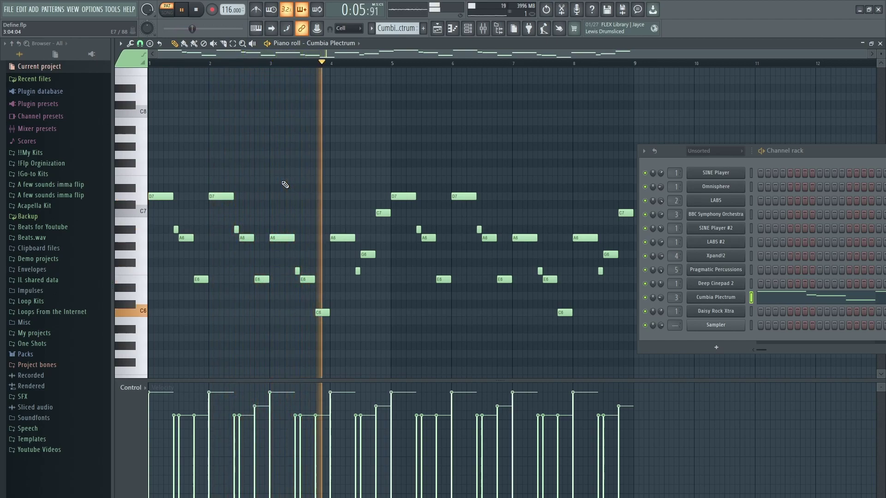
{"action": "key", "text": "space"}
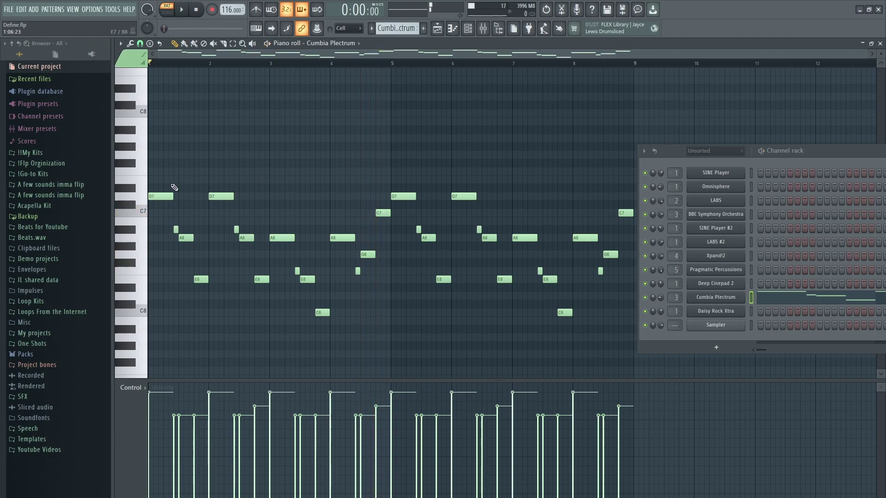
{"action": "left_click_drag", "start_coordinate": [386, 179], "coordinate": [170, 277]}
{"action": "scroll", "coordinate": [176, 240], "scroll_direction": "up", "scroll_amount": 2}
{"action": "left_click_drag", "start_coordinate": [173, 176], "coordinate": [234, 321]}
{"action": "scroll", "coordinate": [234, 320], "scroll_direction": "up", "scroll_amount": 3}
{"action": "left_click", "coordinate": [247, 313]}
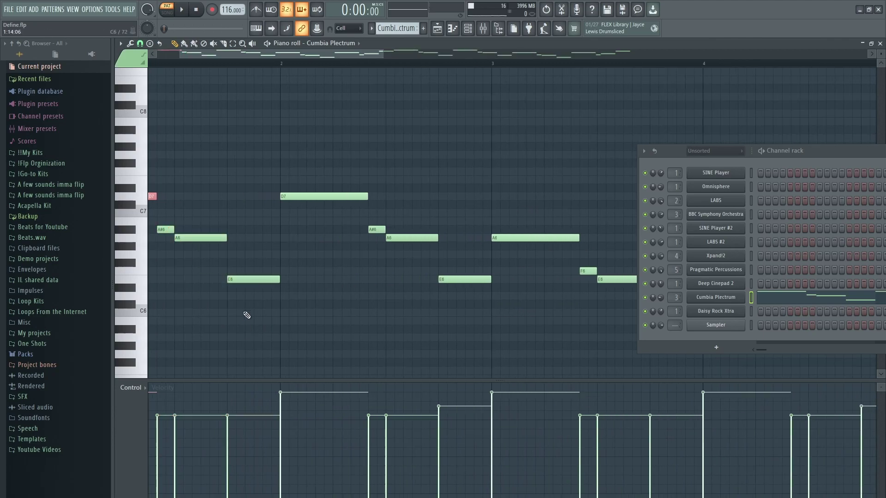
Step: Highlight the Cumbia Plectrum notes of bars 2 and 3, and delete the stray B5 note below the C6
{"action": "scroll", "coordinate": [265, 194], "scroll_direction": "down", "scroll_amount": 3}
{"action": "left_click_drag", "start_coordinate": [286, 181], "coordinate": [327, 321]}
{"action": "mouse_move", "coordinate": [334, 278]}
{"action": "left_mouse_down"}
{"action": "mouse_move", "coordinate": [440, 320]}
{"action": "mouse_move", "coordinate": [432, 322]}
{"action": "left_mouse_up"}
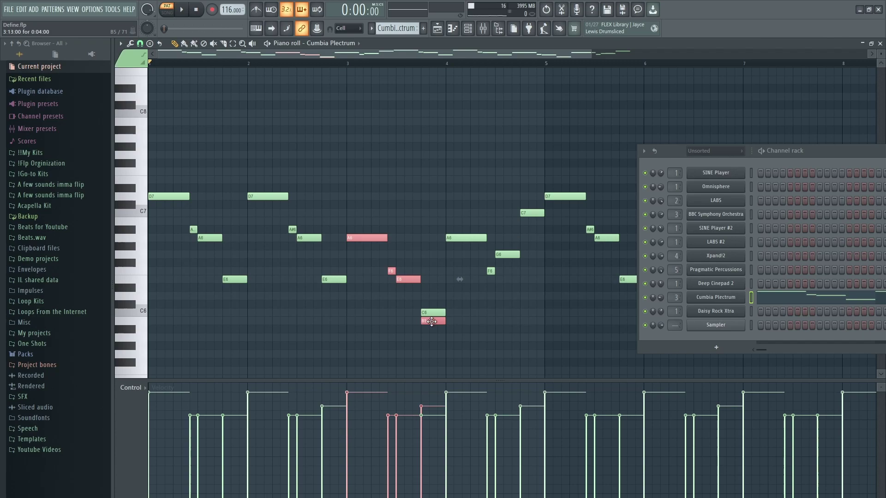
{"action": "right_click", "coordinate": [432, 322]}
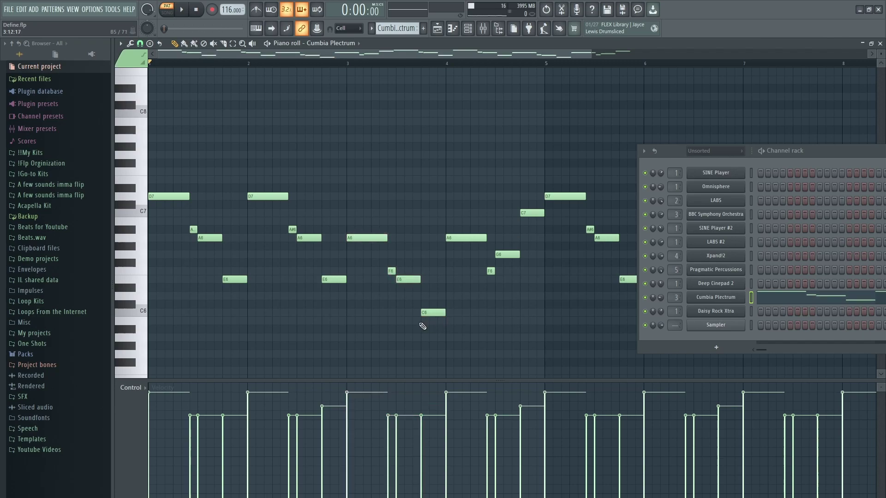
Step: Look over the remaining Cumbia Plectrum notes, clear the selection, and return to the playlist
{"action": "scroll", "coordinate": [423, 326], "scroll_direction": "down", "scroll_amount": 3}
{"action": "left_click_drag", "start_coordinate": [379, 192], "coordinate": [293, 286]}
{"action": "key", "text": "ctrl+d"}
{"action": "key", "text": "F5"}
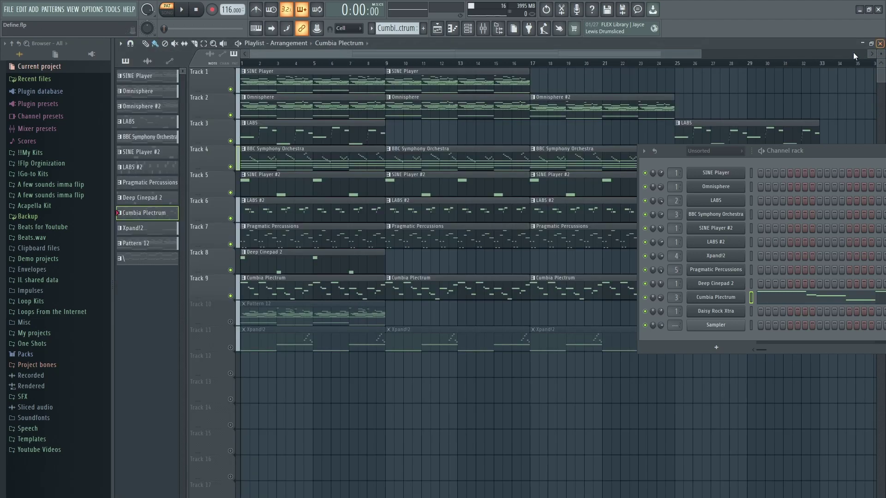
Step: Switch playback to song mode, play the arrangement from the start with tracks 1 to 9 active, and stop
{"action": "scroll", "coordinate": [247, 318], "scroll_direction": "down", "scroll_amount": 6}
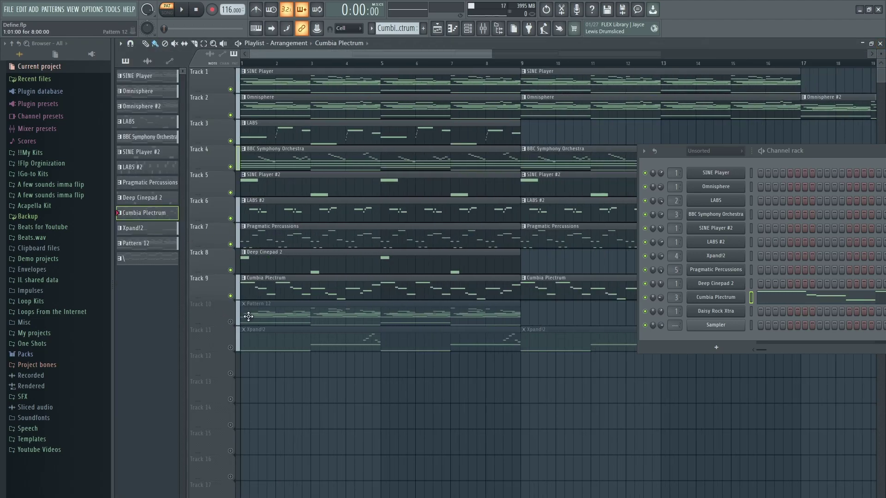
{"action": "left_click_drag", "start_coordinate": [279, 299], "coordinate": [251, 72]}
{"action": "left_click", "coordinate": [371, 142]}
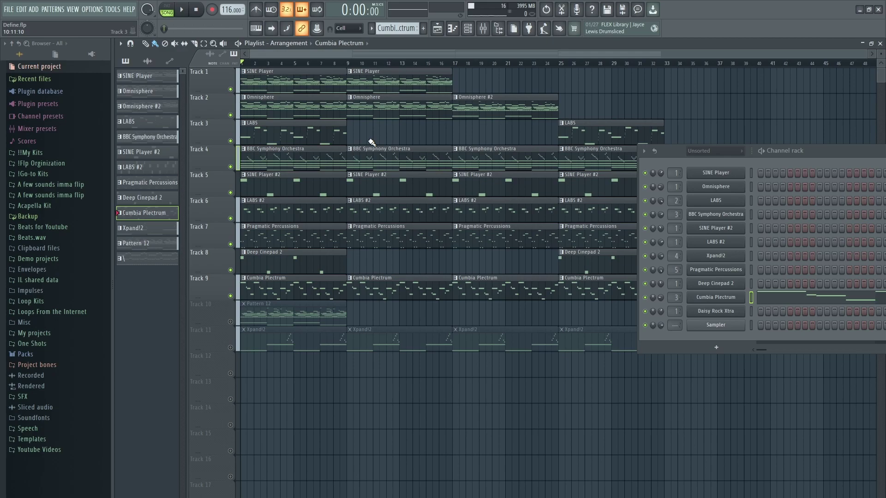
{"action": "key", "text": "space"}
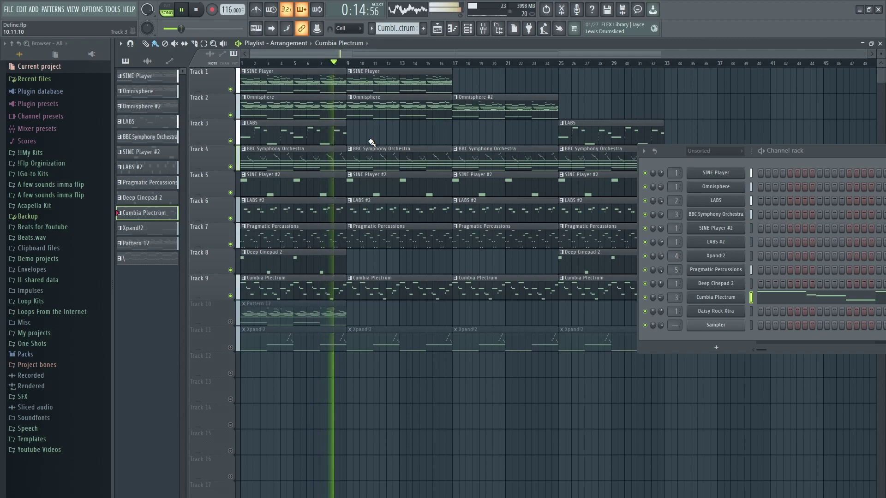
{"action": "key", "text": "space"}
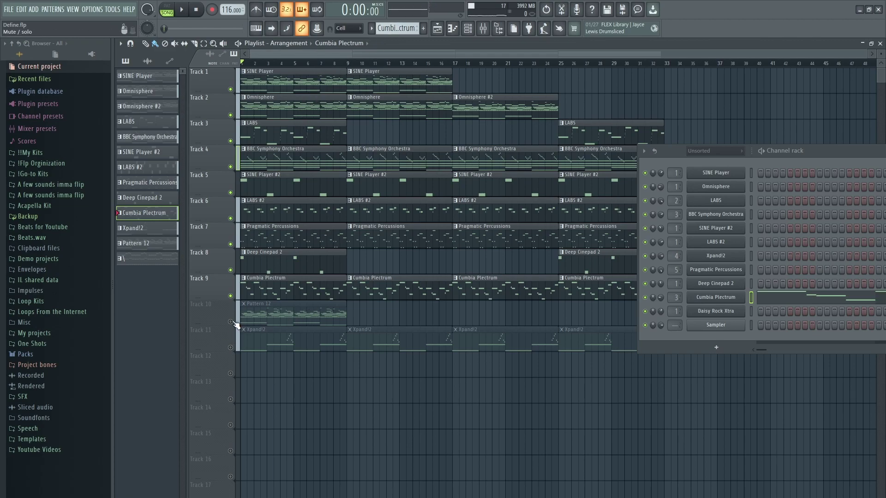
Step: Open Pattern 12 on track 10, check its Daisy Rock Xtra instrument, and switch playback back to pattern mode
{"action": "double_click", "coordinate": [247, 317]}
{"action": "left_click", "coordinate": [724, 311]}
{"action": "key", "text": "Escape"}
{"action": "left_click", "coordinate": [167, 8]}
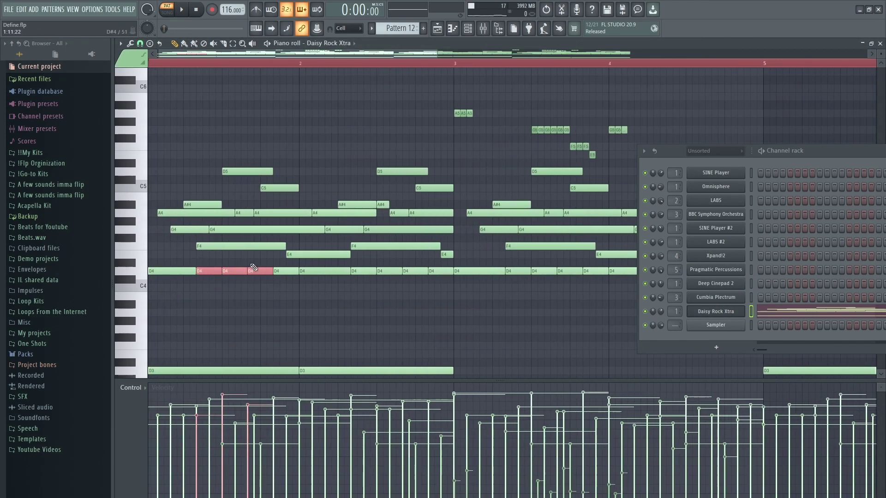
Step: View all eight bars of the Daisy Rock Xtra notes, play the pattern, and stop
{"action": "scroll", "coordinate": [174, 131], "scroll_direction": "down", "scroll_amount": 3}
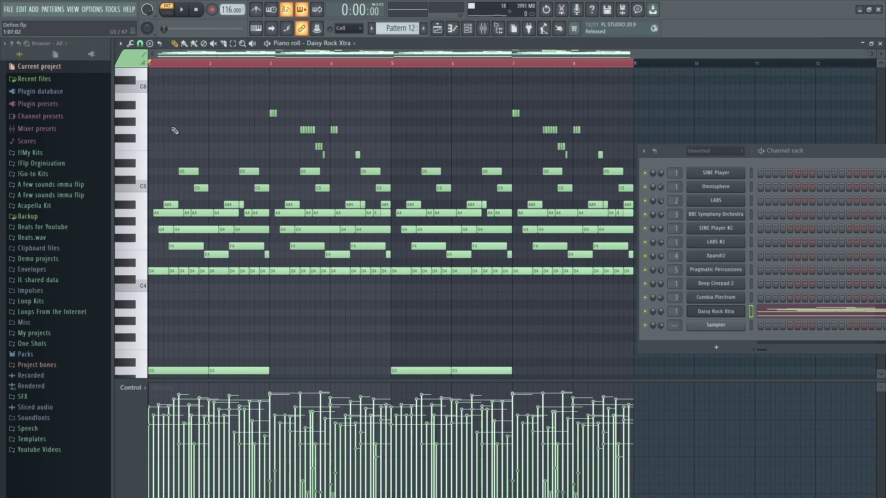
{"action": "key", "text": "space"}
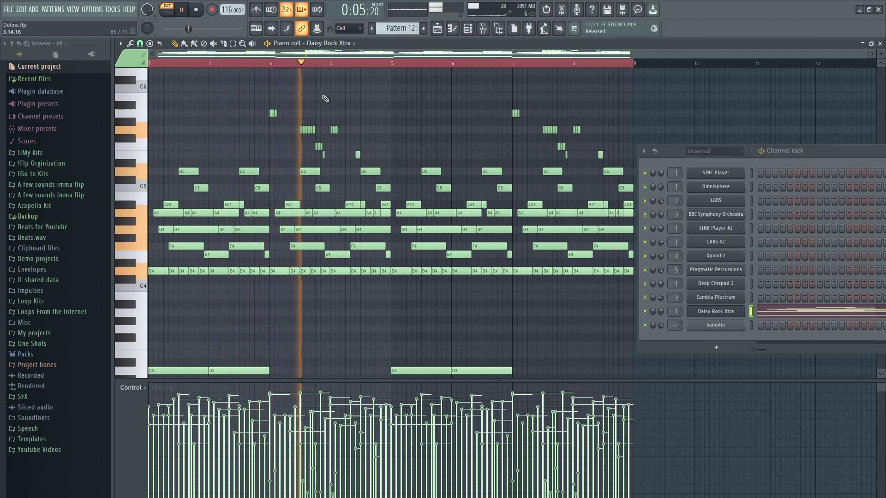
{"action": "key", "text": "space"}
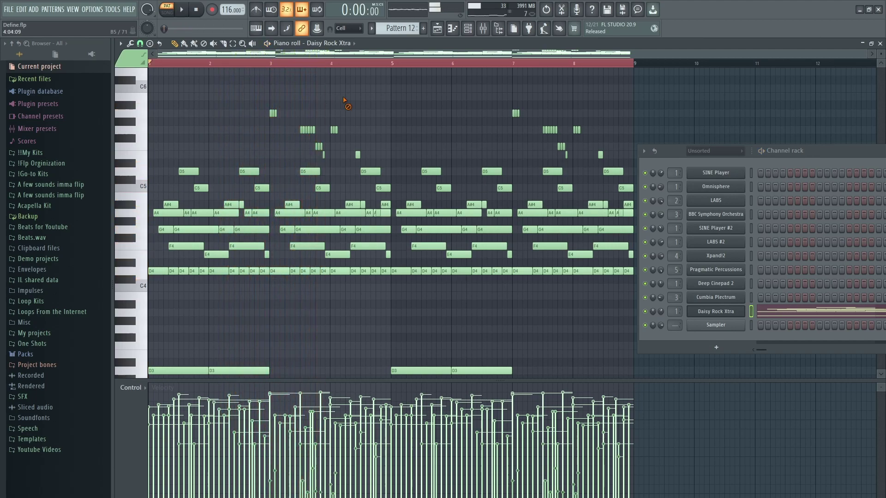
Step: Close the Daisy Rock Xtra piano roll and its FLEX window, and unmute track 11 in the playlist
{"action": "left_click", "coordinate": [880, 43]}
{"action": "left_click", "coordinate": [396, 203]}
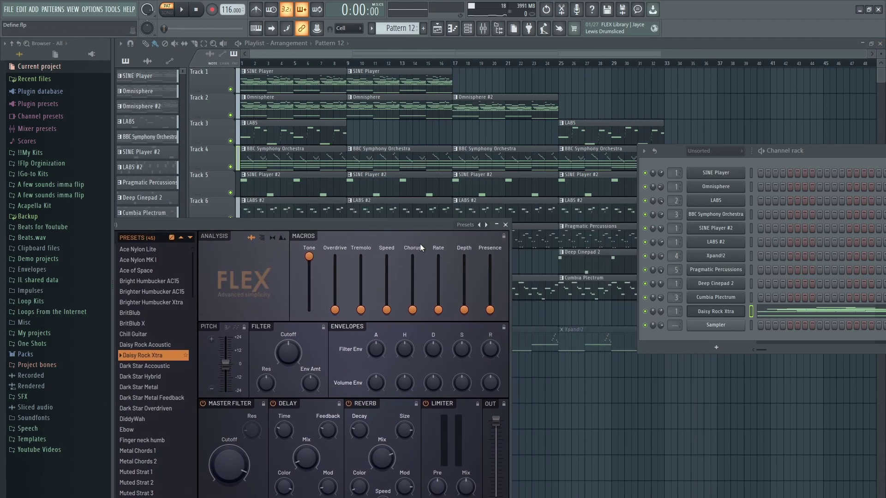
{"action": "left_click", "coordinate": [505, 224]}
{"action": "left_click", "coordinate": [232, 347]}
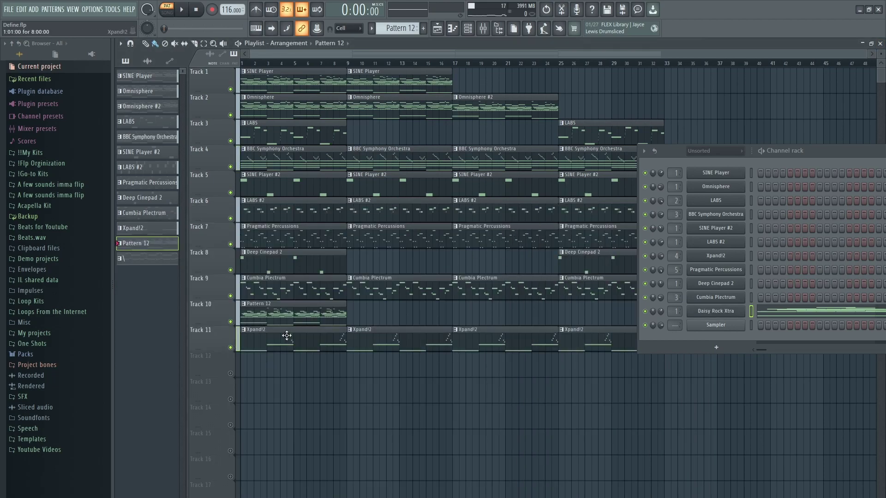
Step: Open the Xpand!2 pattern on track 11, check the Hard Finger Bass preset in its instrument, and close the instrument
{"action": "double_click", "coordinate": [287, 335]}
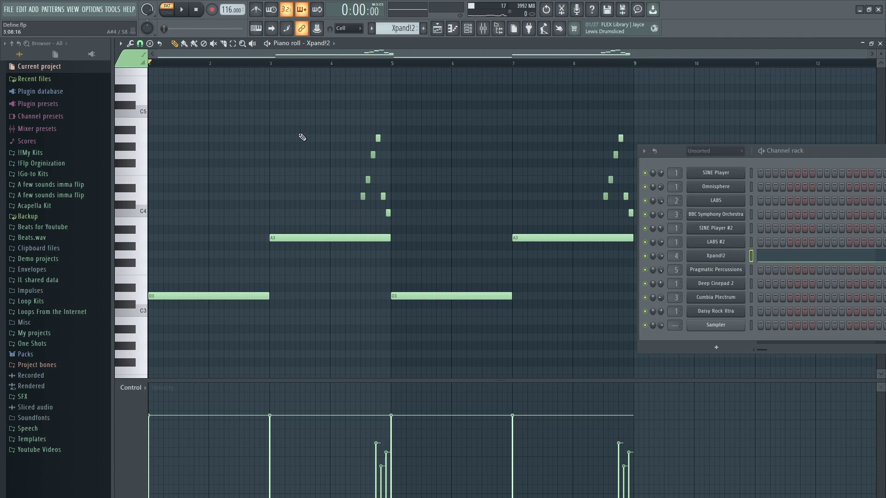
{"action": "left_click", "coordinate": [716, 257]}
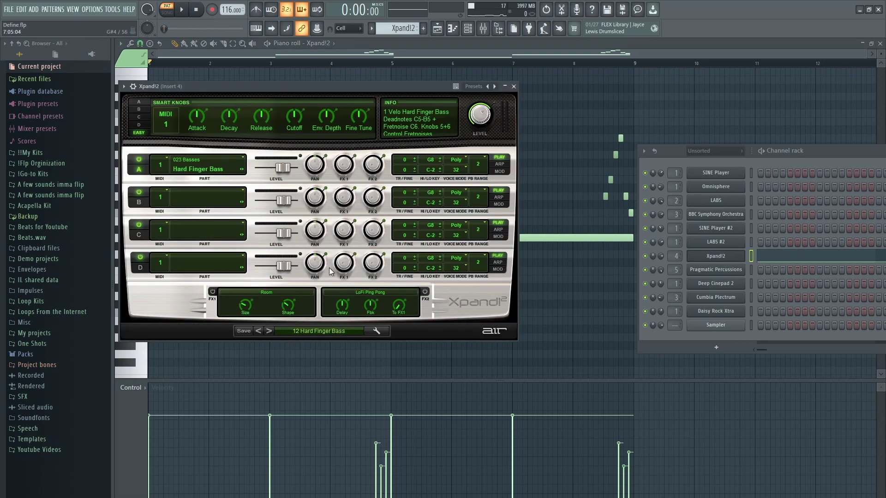
{"action": "left_click", "coordinate": [514, 86]}
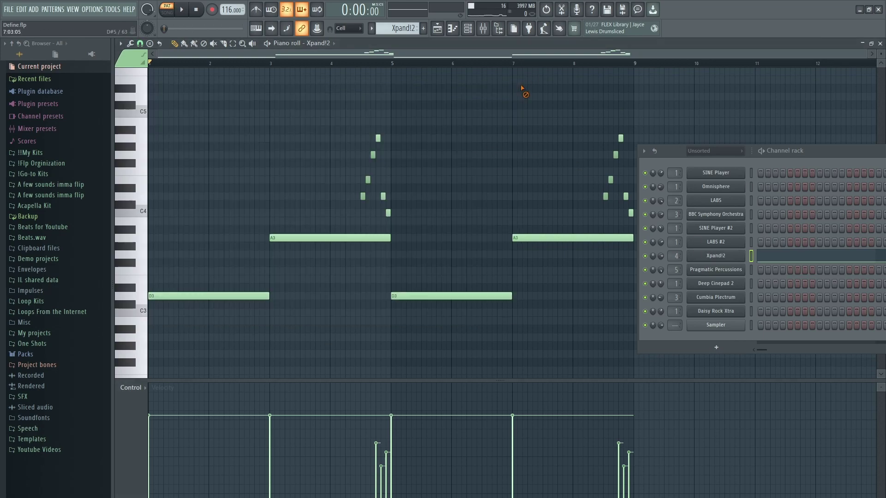
Step: Highlight the long D3 and A3 bass notes, and try an A2 note near bar 3 before deleting it
{"action": "left_click_drag", "start_coordinate": [170, 318], "coordinate": [519, 234]}
{"action": "scroll", "coordinate": [282, 257], "scroll_direction": "up", "scroll_amount": 2}
{"action": "left_click_drag", "start_coordinate": [283, 248], "coordinate": [613, 244]}
{"action": "scroll", "coordinate": [501, 215], "scroll_direction": "down", "scroll_amount": 2}
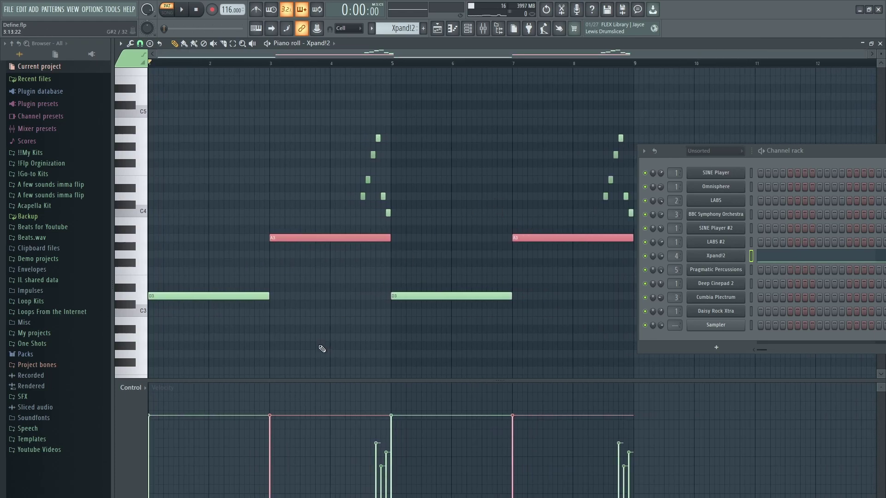
{"action": "left_click", "coordinate": [272, 337]}
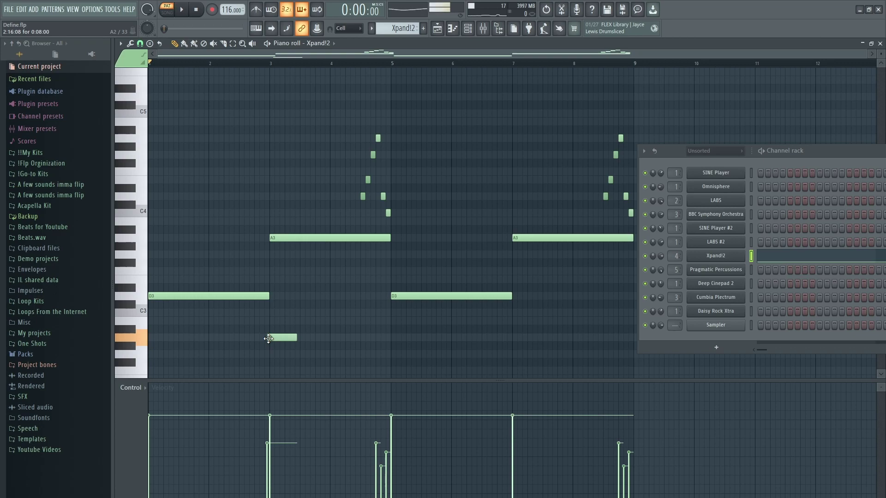
{"action": "right_click", "coordinate": [286, 337]}
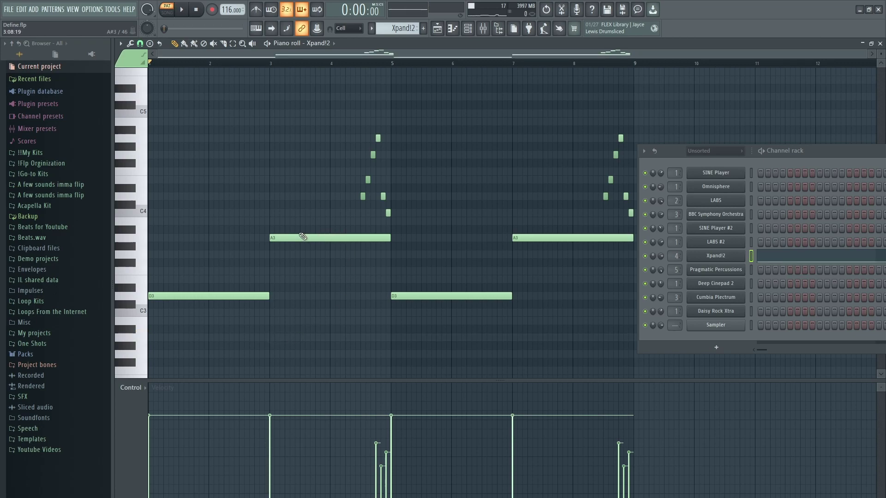
Step: Place the playhead at bar 4 and select the six-note run leading into bar 5 of the Xpand!2 pattern
{"action": "scroll", "coordinate": [342, 95], "scroll_direction": "up", "scroll_amount": 5}
{"action": "left_click_drag", "start_coordinate": [338, 64], "coordinate": [293, 71]}
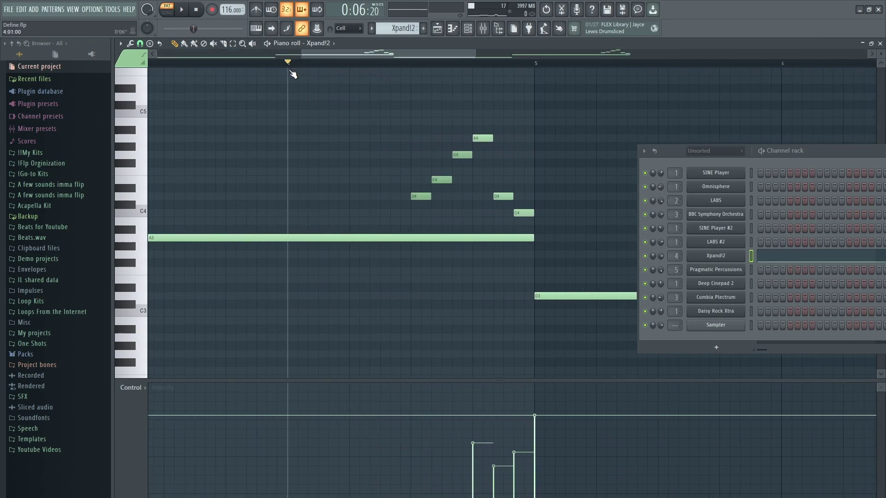
{"action": "left_click_drag", "start_coordinate": [395, 126], "coordinate": [530, 223]}
{"action": "scroll", "coordinate": [573, 175], "scroll_direction": "down", "scroll_amount": 3}
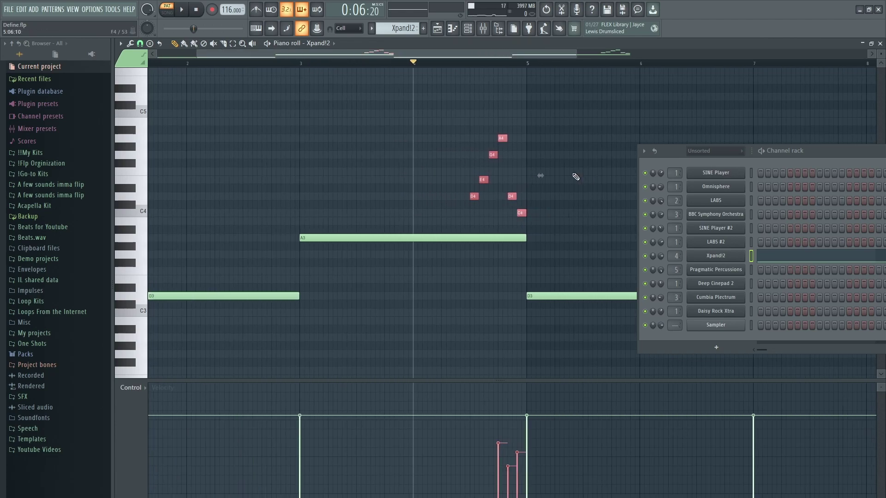
{"action": "scroll", "coordinate": [509, 124], "scroll_direction": "down", "scroll_amount": 4}
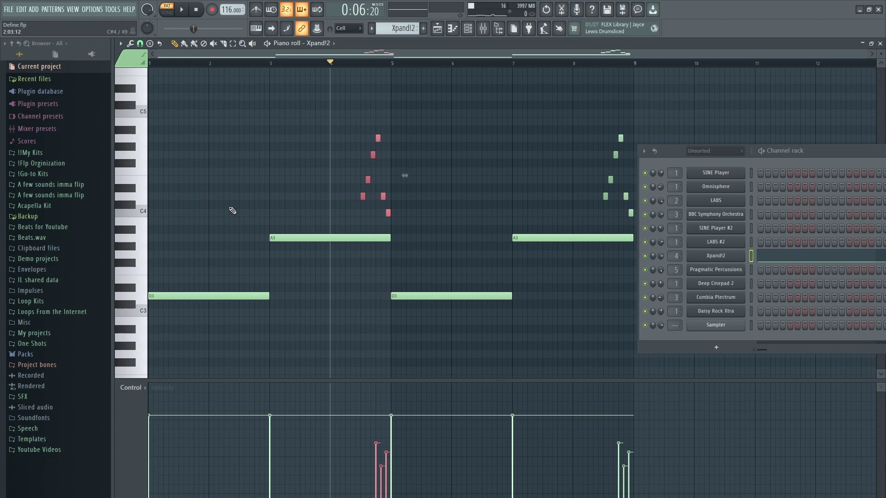
{"action": "scroll", "coordinate": [376, 198], "scroll_direction": "up", "scroll_amount": 6}
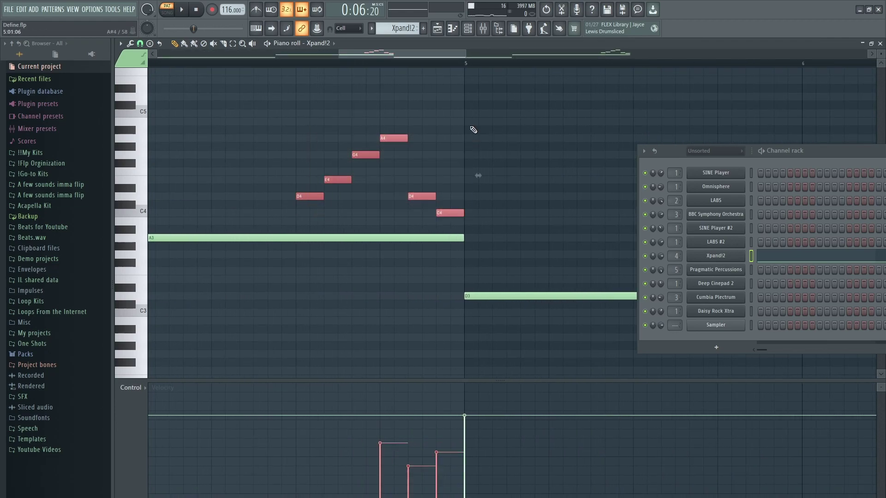
{"action": "scroll", "coordinate": [474, 129], "scroll_direction": "down", "scroll_amount": 5}
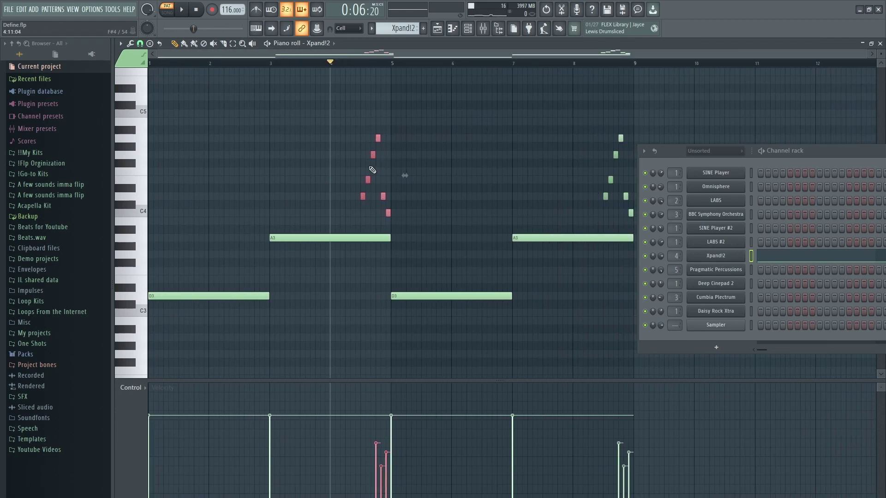
Step: Play the Xpand!2 pattern from bar 4 to hear the short run before bar 5, and stop playback
{"action": "scroll", "coordinate": [372, 170], "scroll_direction": "up", "scroll_amount": 6}
{"action": "key", "text": "space"}
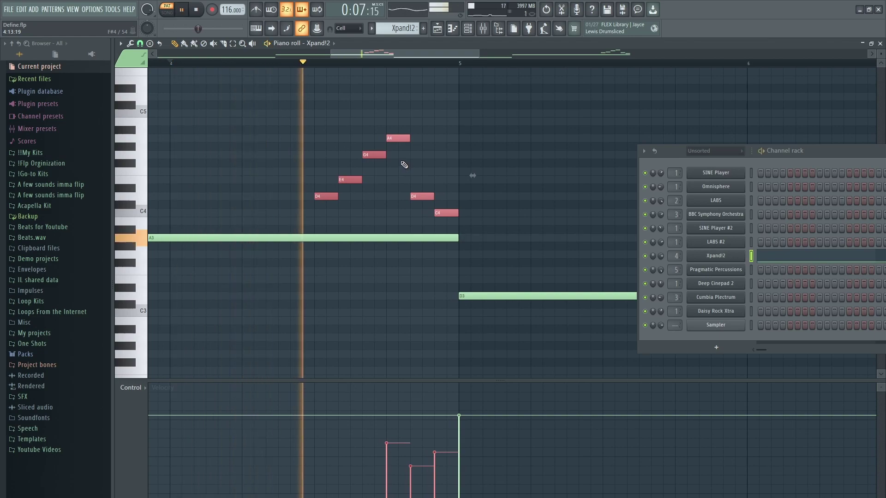
{"action": "scroll", "coordinate": [435, 164], "scroll_direction": "down", "scroll_amount": 1}
{"action": "left_click", "coordinate": [435, 163]}
{"action": "scroll", "coordinate": [436, 163], "scroll_direction": "down", "scroll_amount": 3}
{"action": "scroll", "coordinate": [455, 162], "scroll_direction": "down", "scroll_amount": 1}
{"action": "key", "text": "space"}
Step: Highlight the two long A3 bass notes starting at bars 3 and 7, and clear the selection
{"action": "left_click_drag", "start_coordinate": [358, 210], "coordinate": [376, 169]}
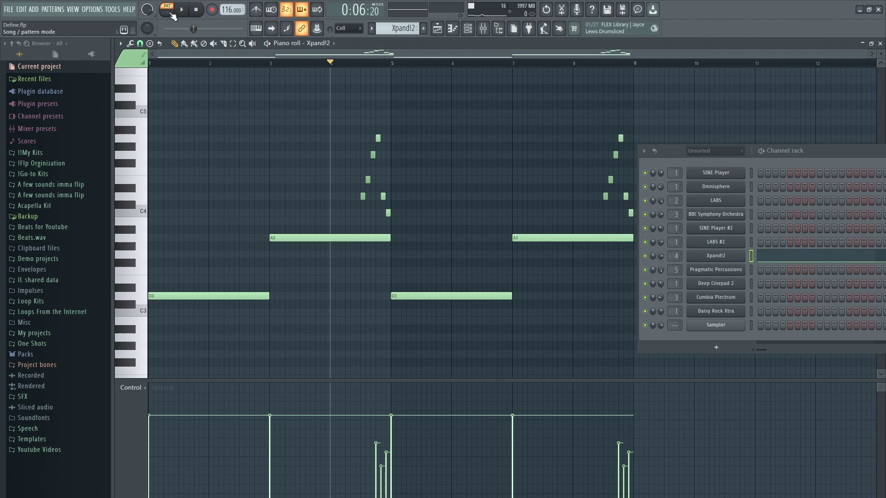
{"action": "left_click", "coordinate": [348, 238], "text": "ctrl"}
{"action": "left_click_drag", "start_coordinate": [501, 226], "coordinate": [524, 254]}
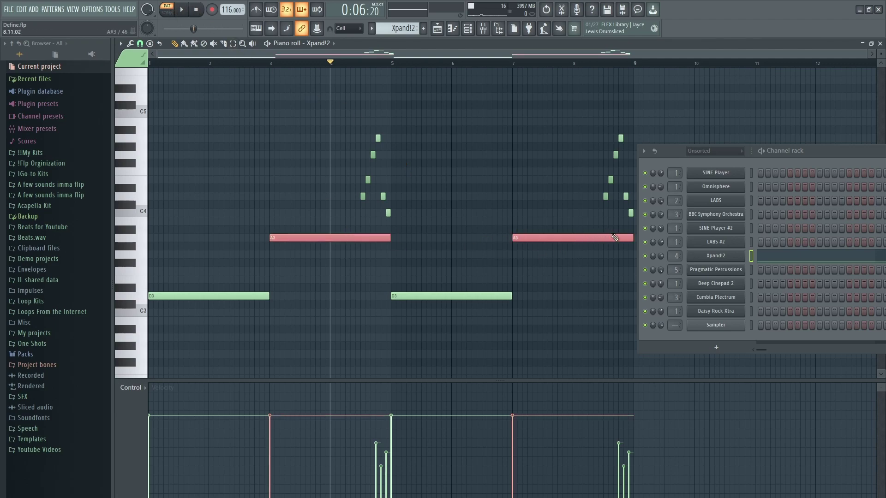
{"action": "left_click", "coordinate": [502, 120]}
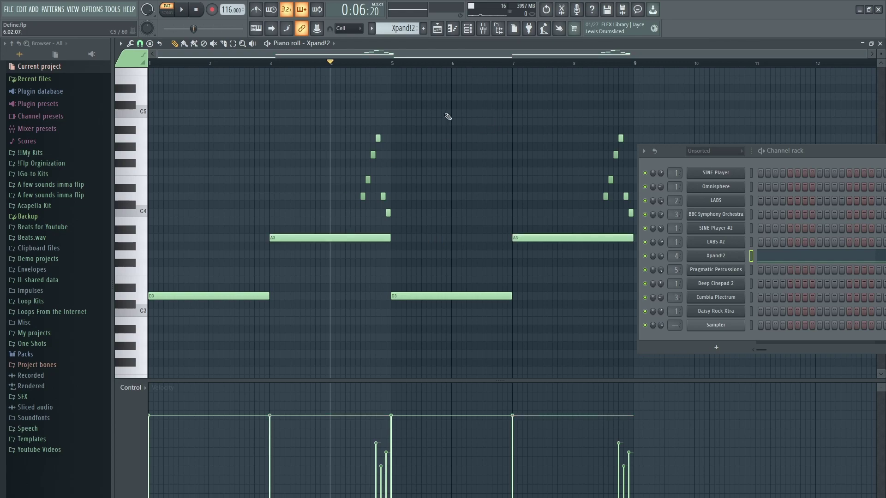
Step: Switch to song mode and play the arrangement from the start with the playlist shown, stopping after a few bars
{"action": "left_click", "coordinate": [167, 13]}
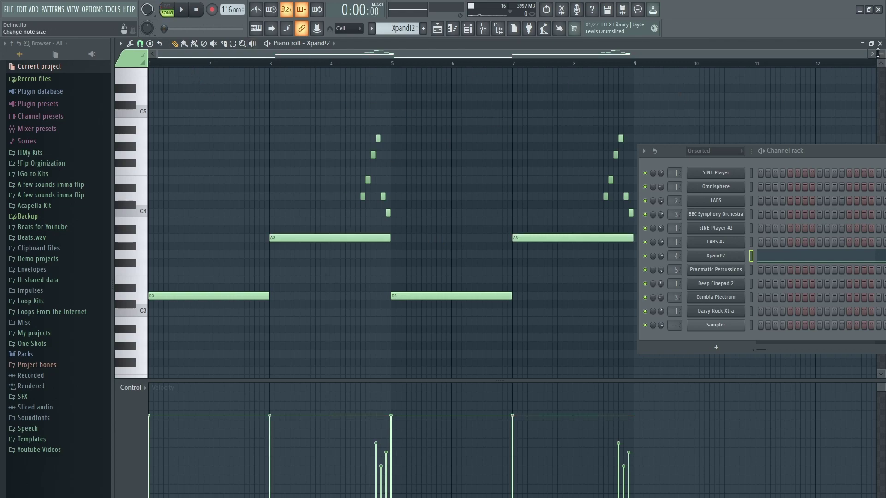
{"action": "key", "text": "F5"}
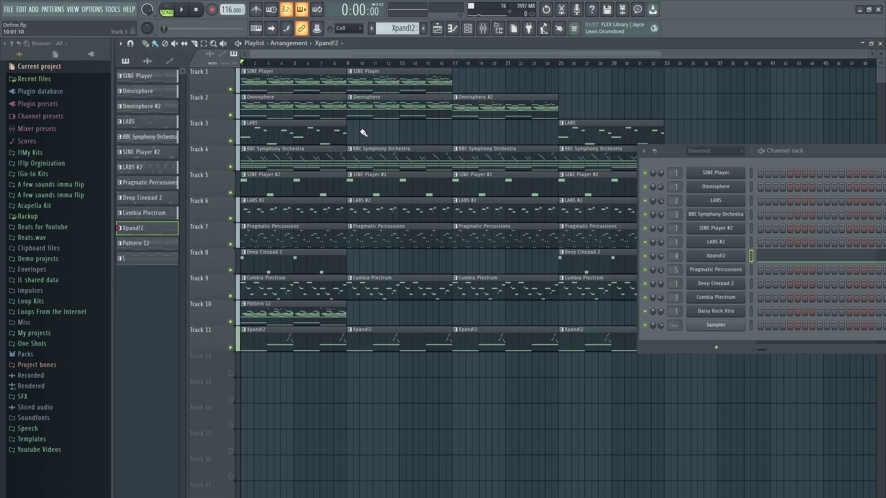
{"action": "key", "text": "space"}
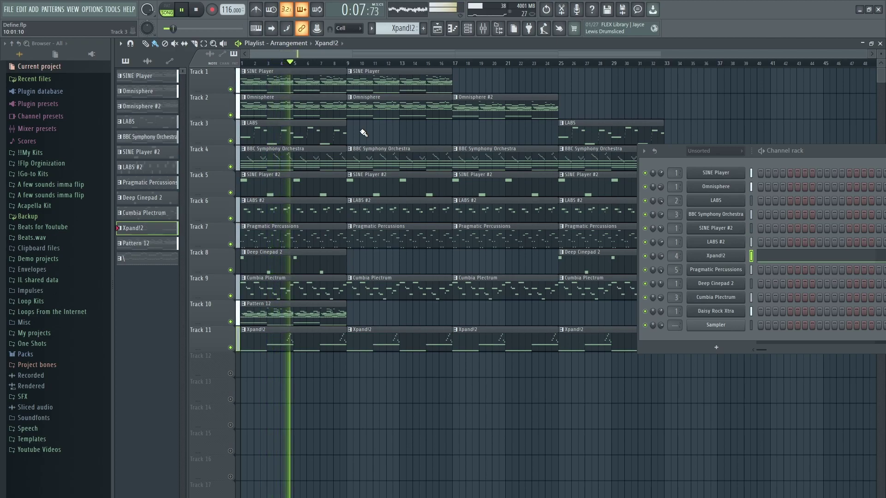
{"action": "key", "text": "space"}
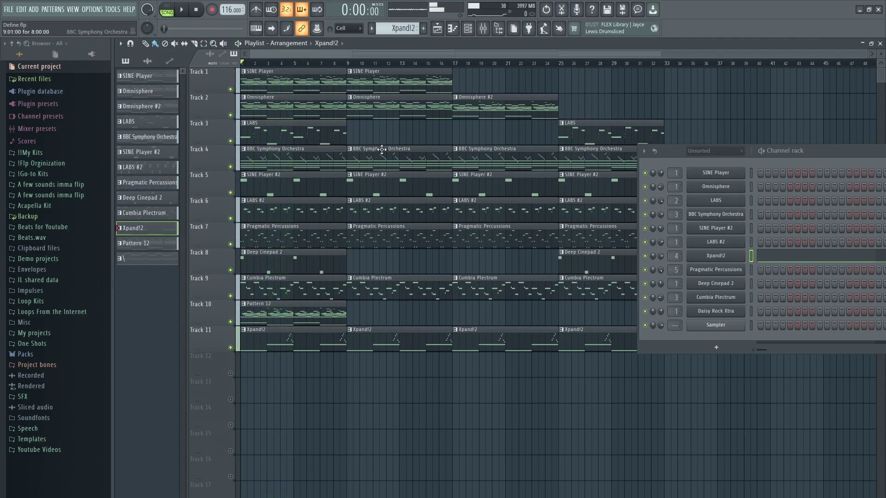